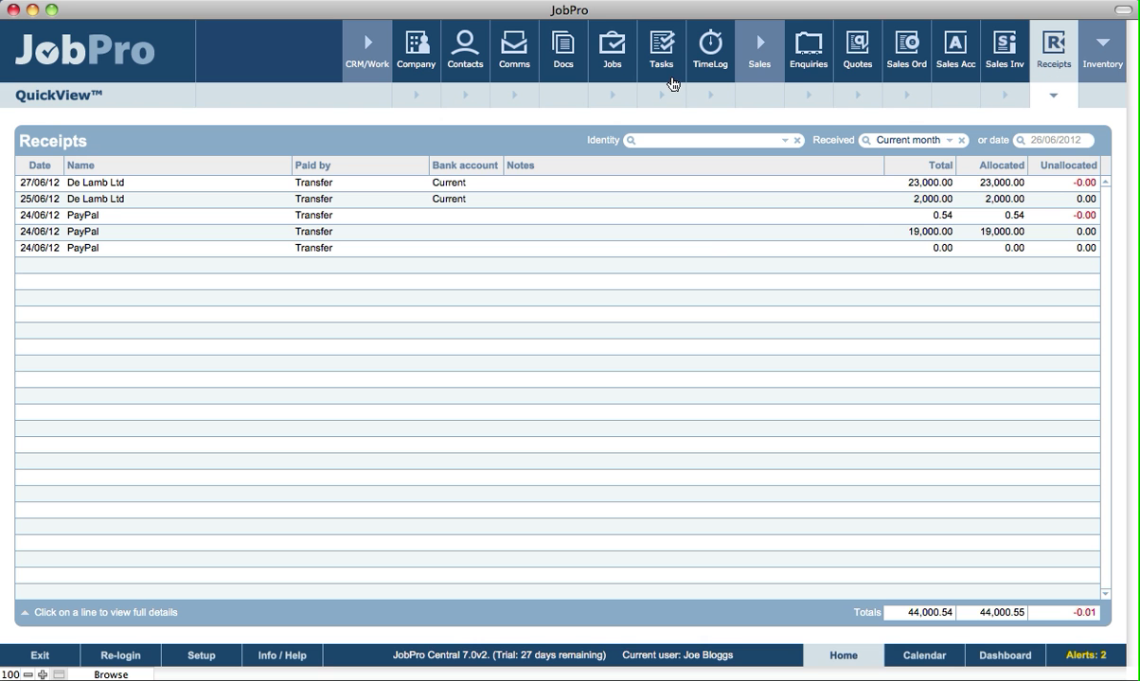
Look through the received-period, date and identity filters of the receipts overview without changing them
left_click(903, 140)
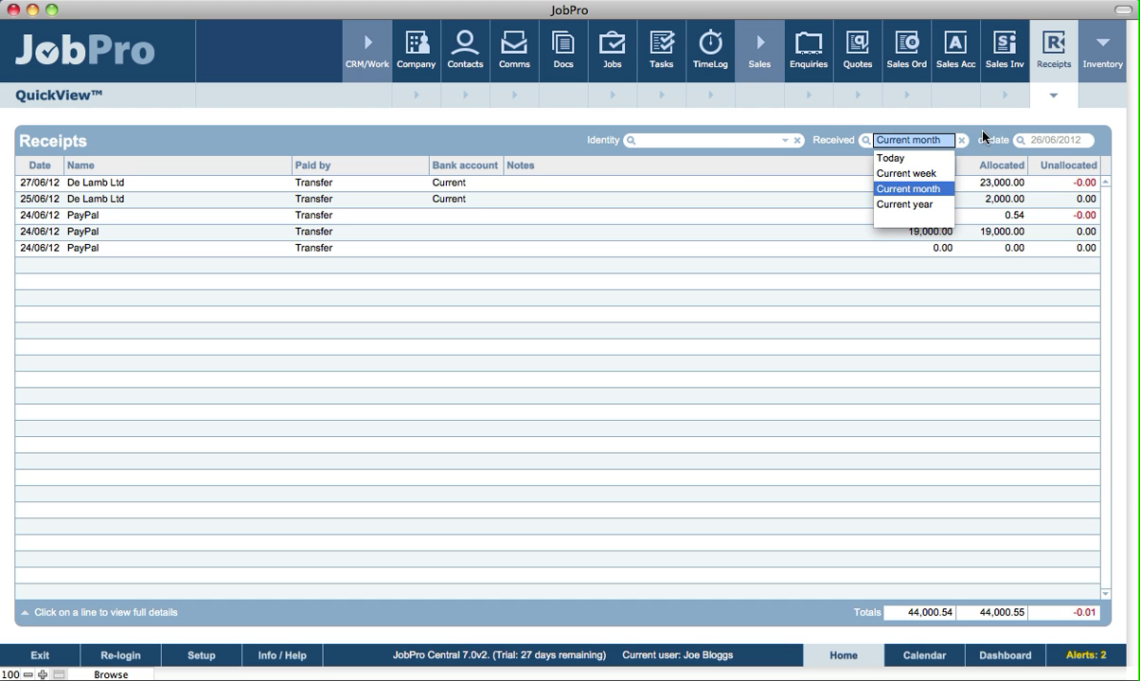
left_click(1072, 147)
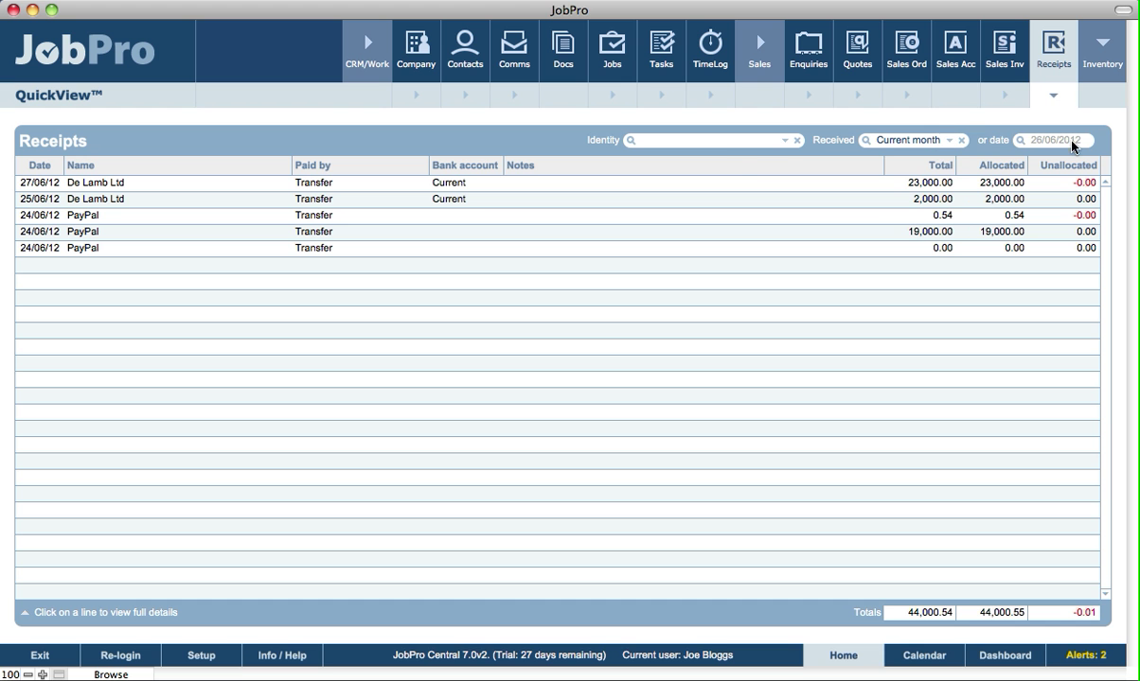
left_click(721, 142)
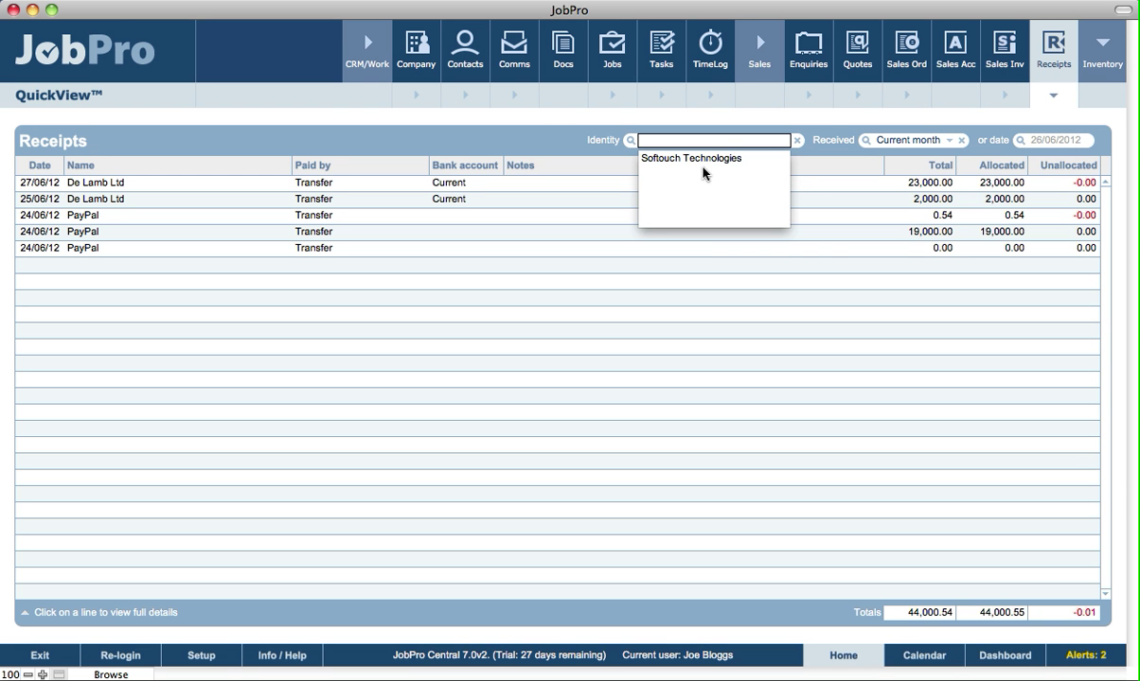
left_click(559, 134)
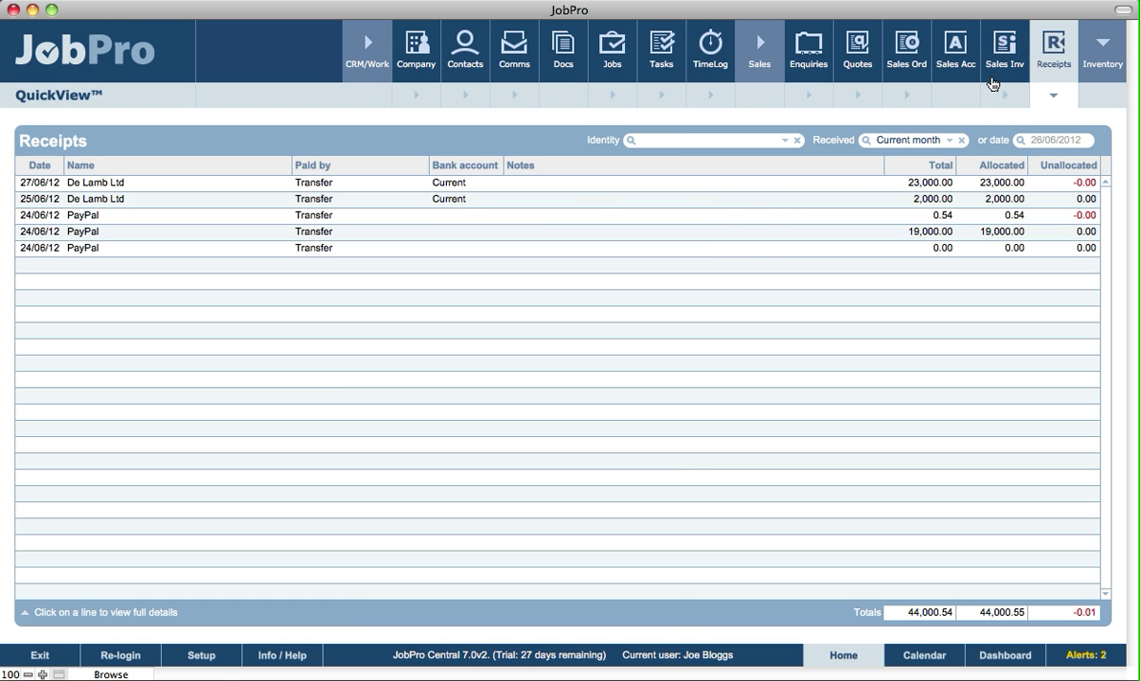
View the receipt entry record and the receipts section of the Plum Cafe sales invoice
left_click(1053, 58)
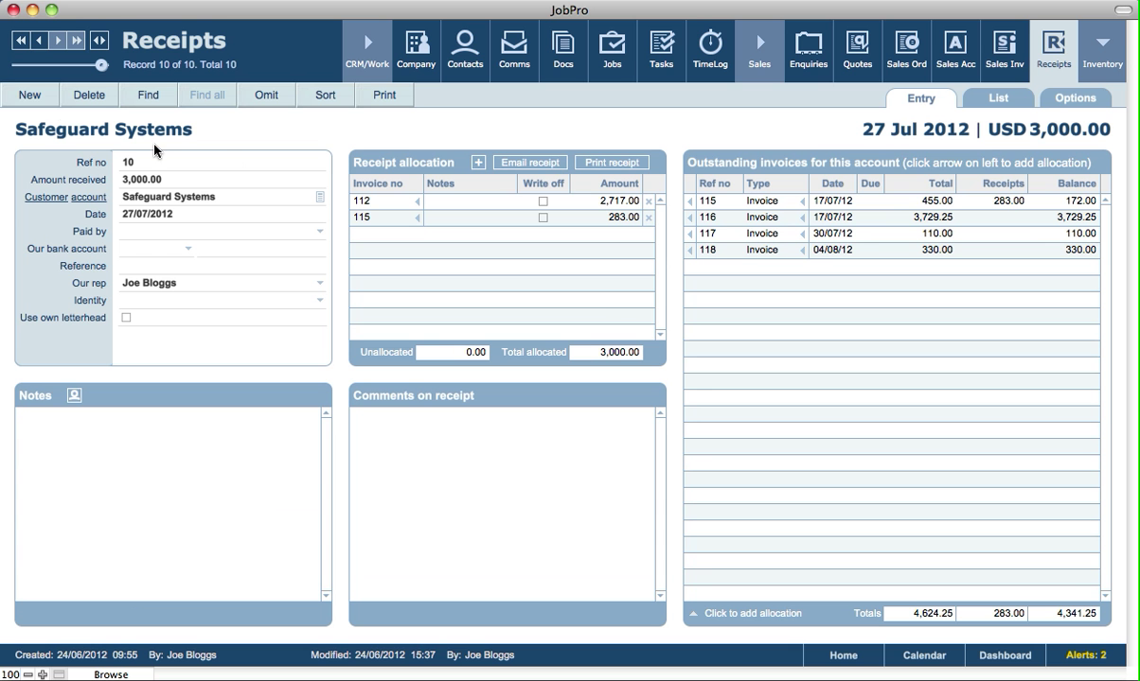
left_click(38, 96)
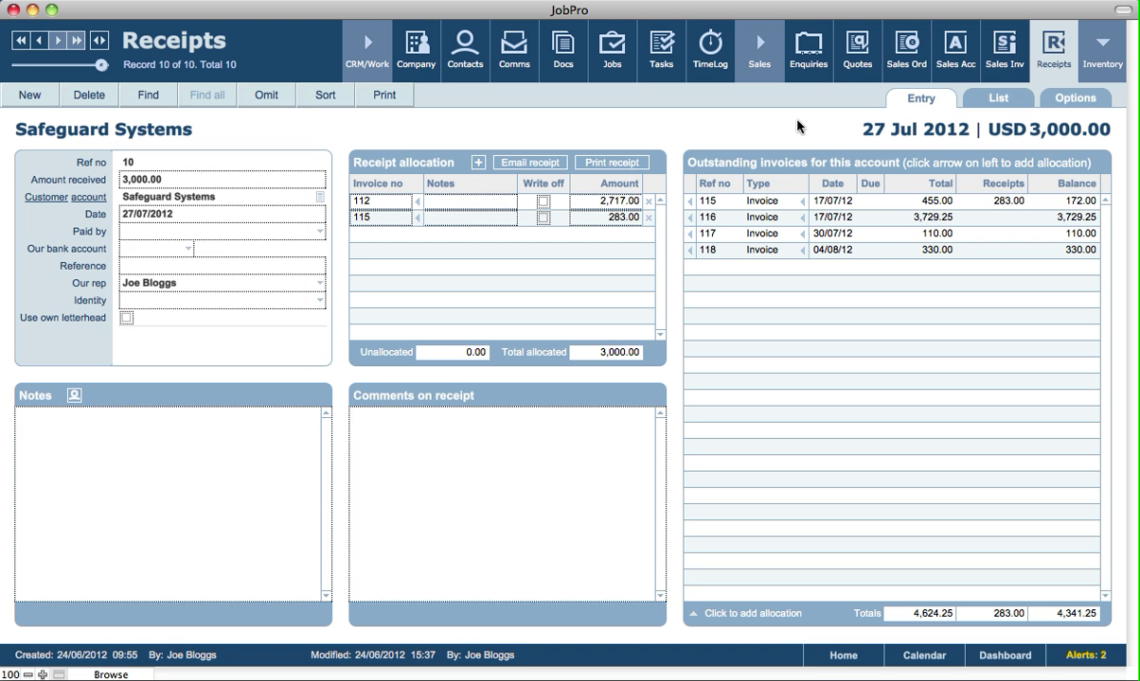
left_click(1001, 70)
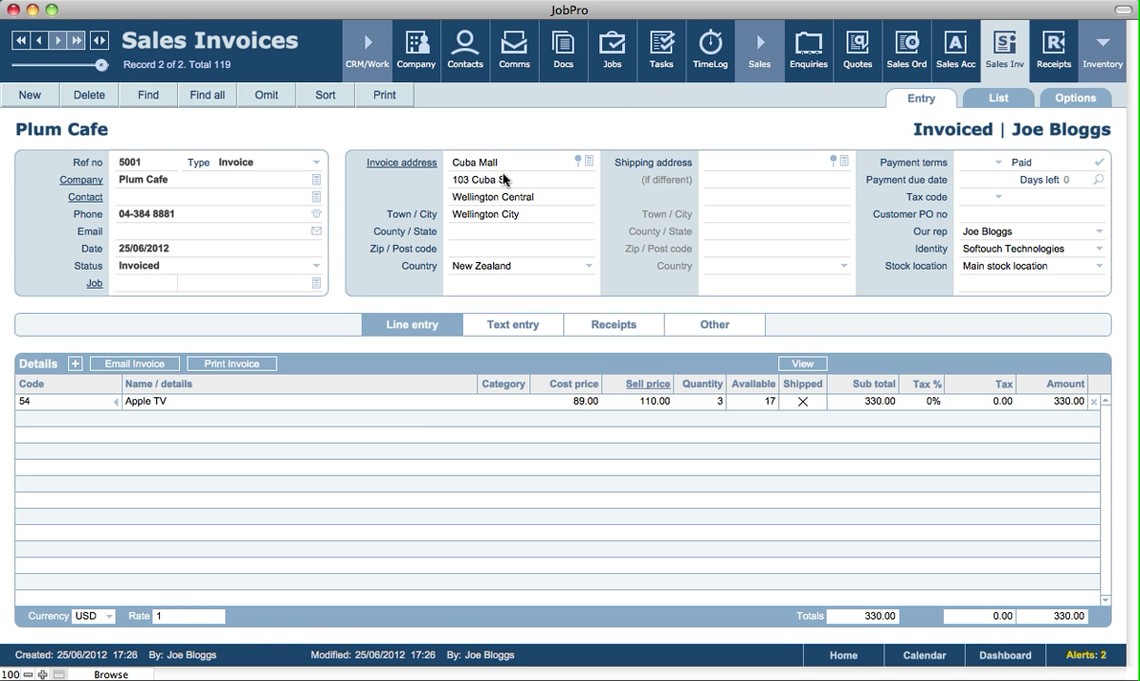
left_click(613, 326)
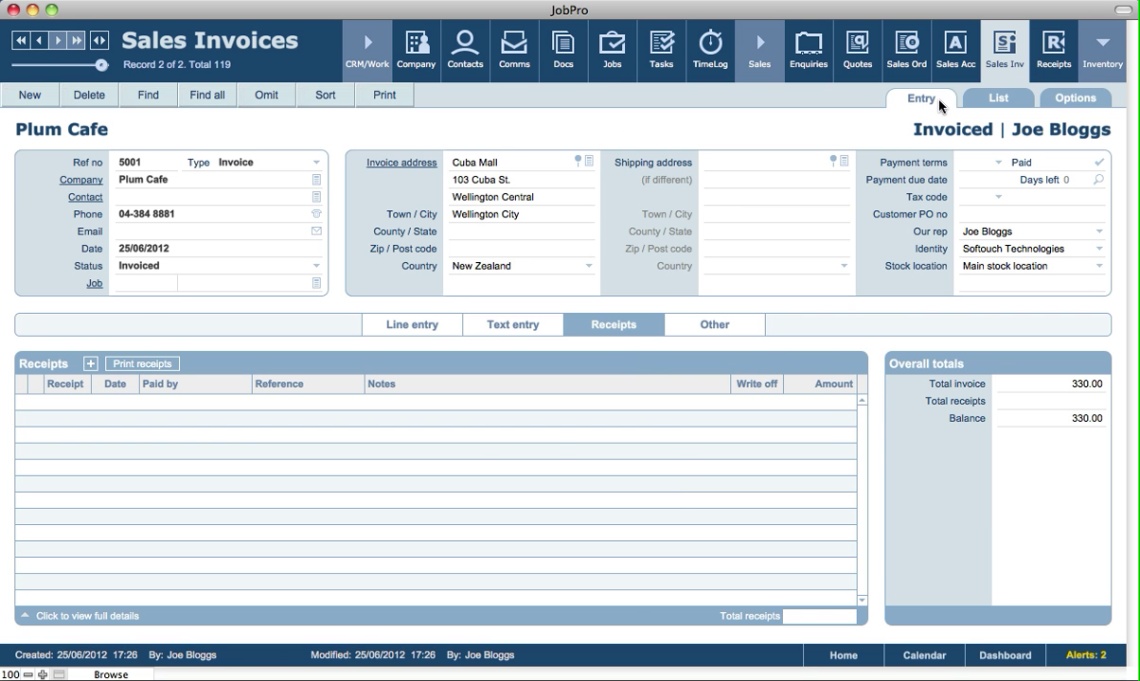
Create a new receipt from the De Lamb Ltd sales account and set the amount received to 350
left_click(972, 63)
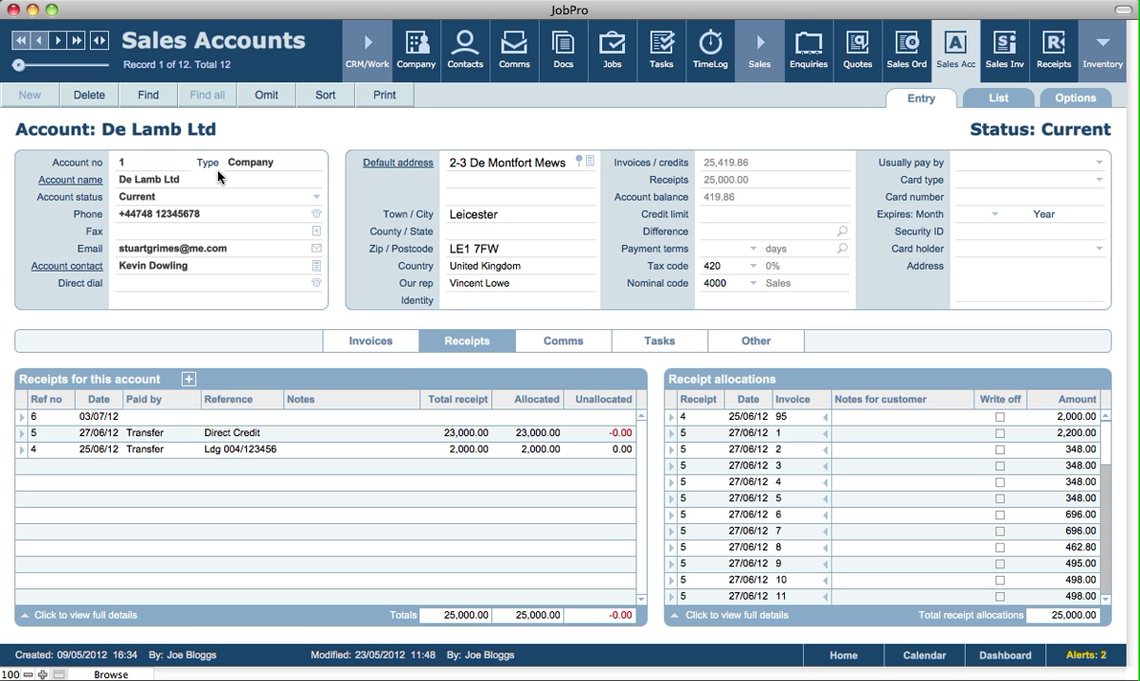
left_click(188, 384)
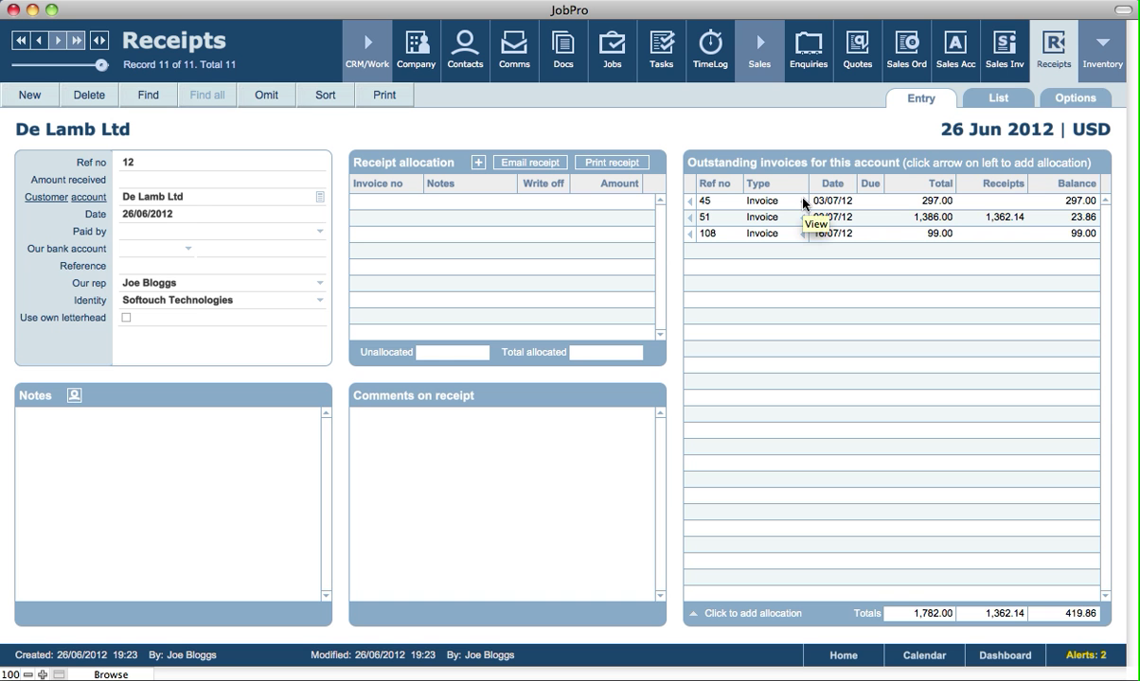
left_click(158, 180)
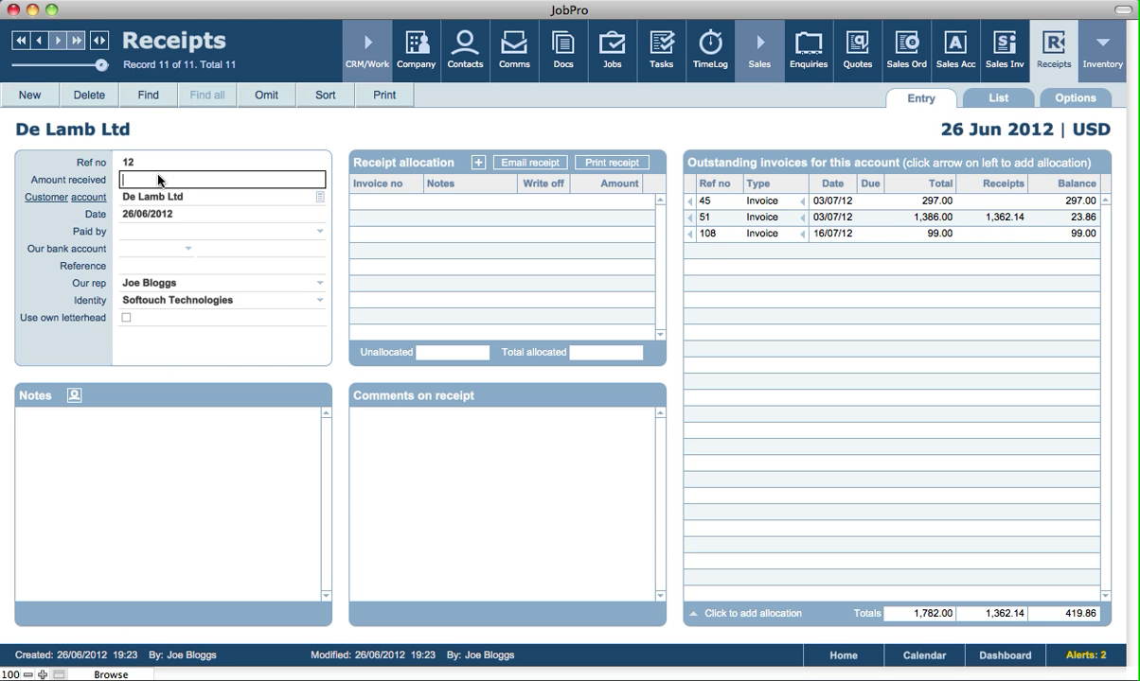
type("350")
left_click(198, 141)
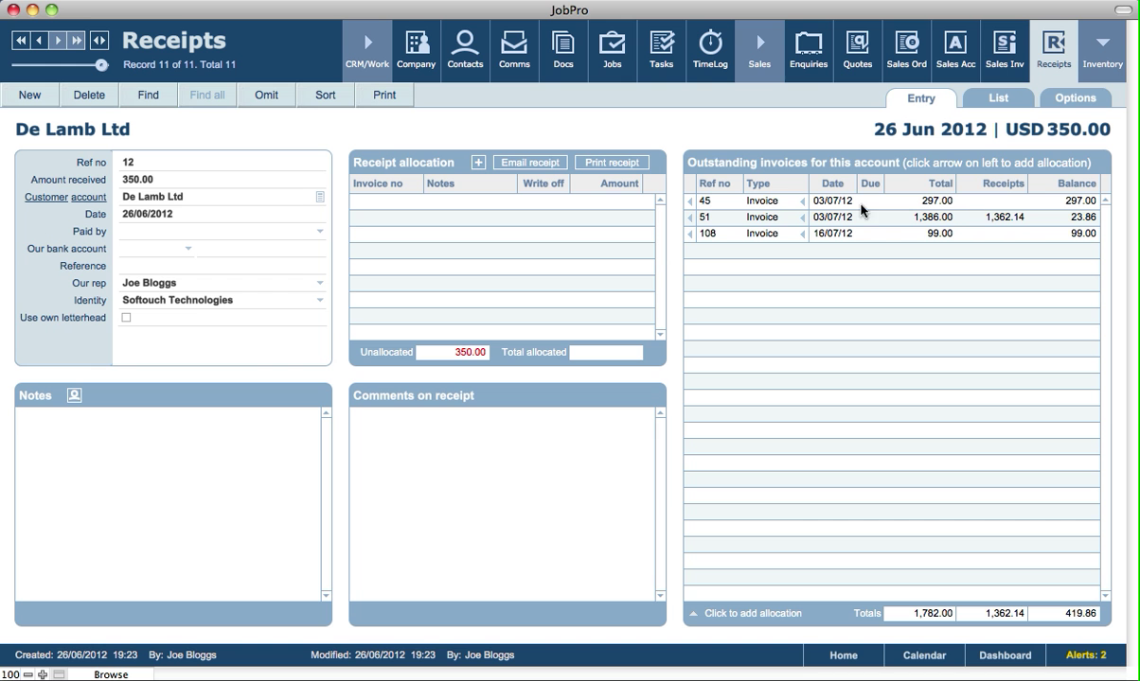
Allocate the receipt to outstanding invoice 45, fully receiving its balance
left_click(689, 201)
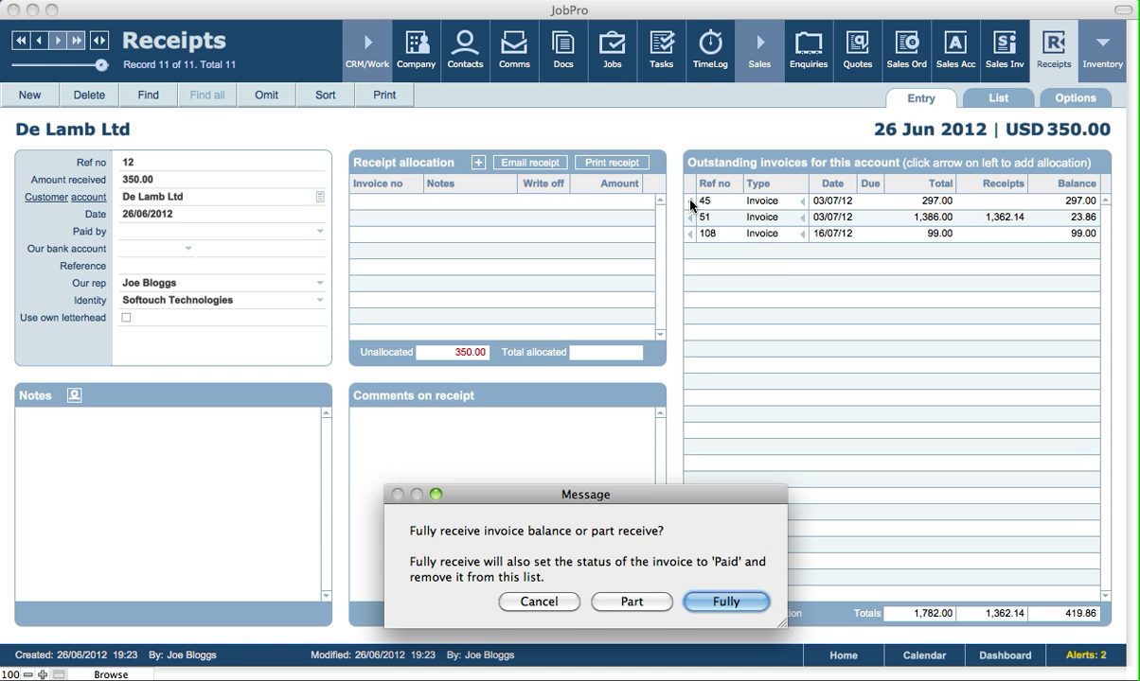
left_click_drag(663, 492, 553, 333)
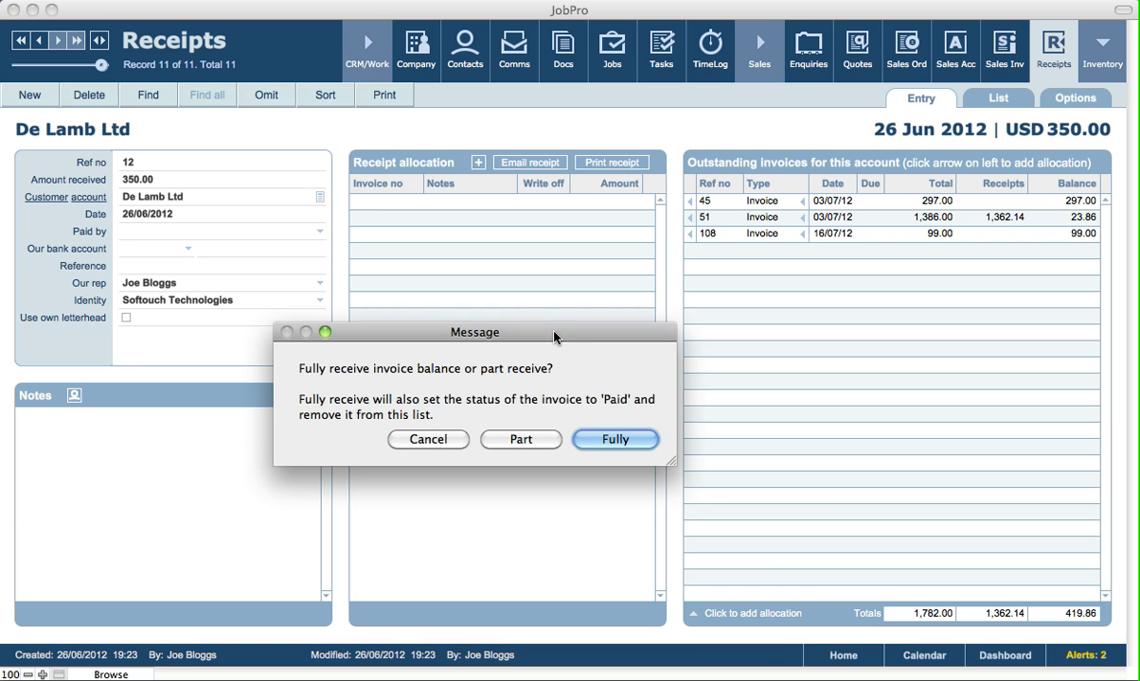
left_click(616, 440)
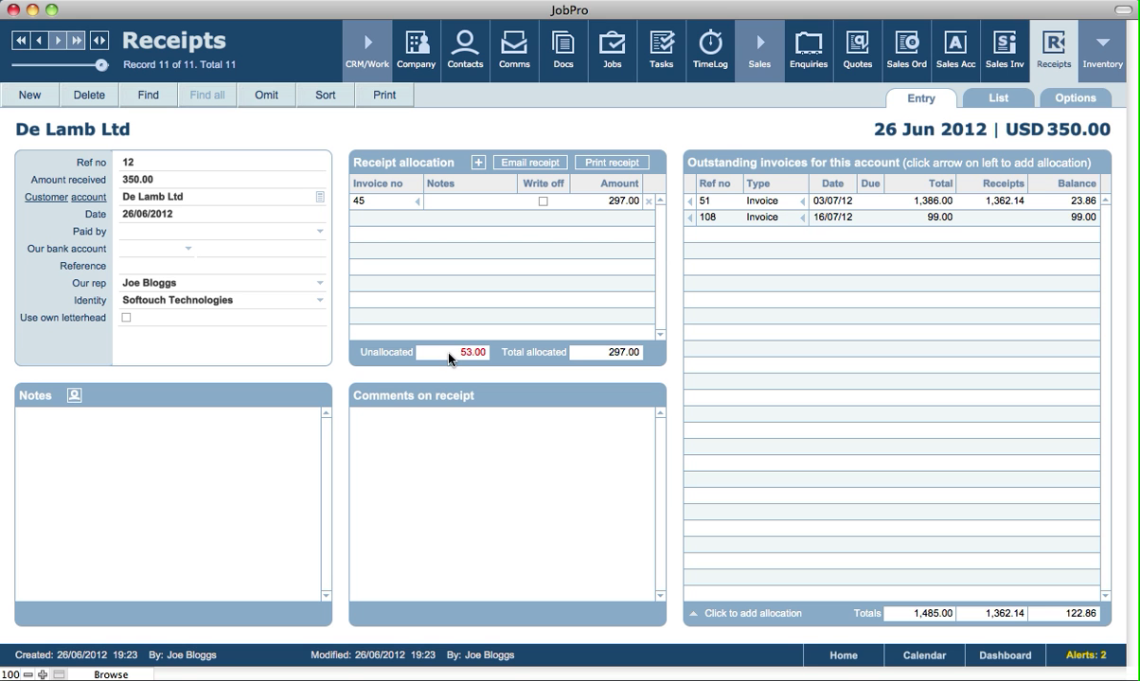
left_click(595, 138)
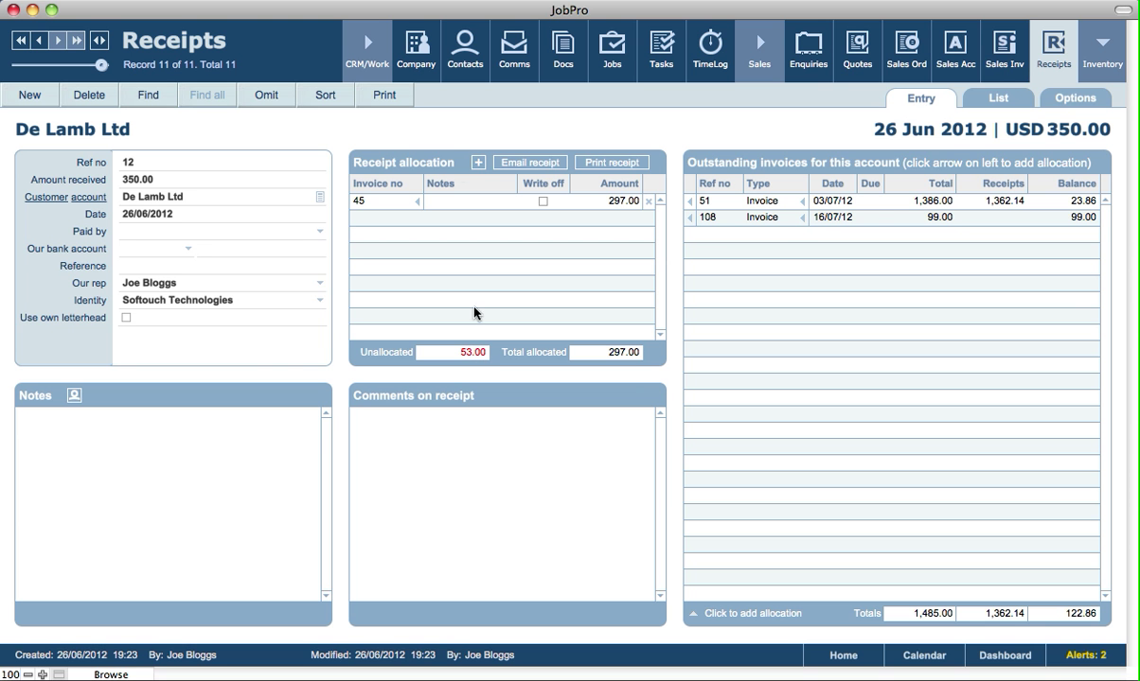
Review the receipts on the De Lamb Ltd customer account and fully allocate invoice 51's balance to the new receipt
left_click(87, 201)
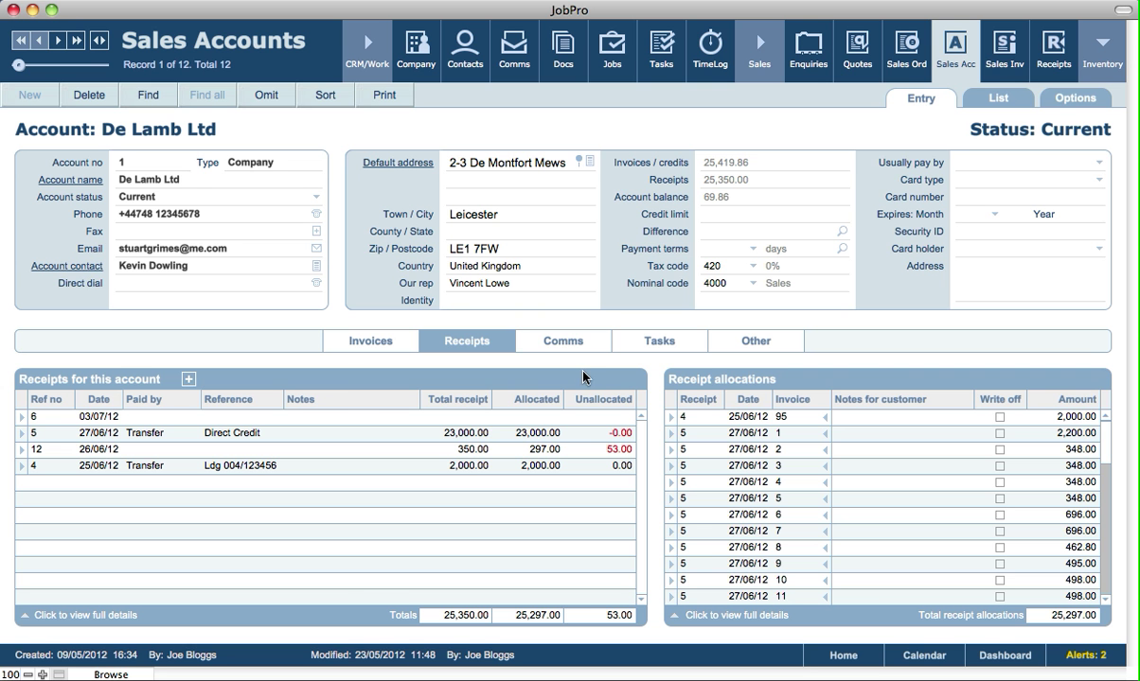
left_click(1052, 47)
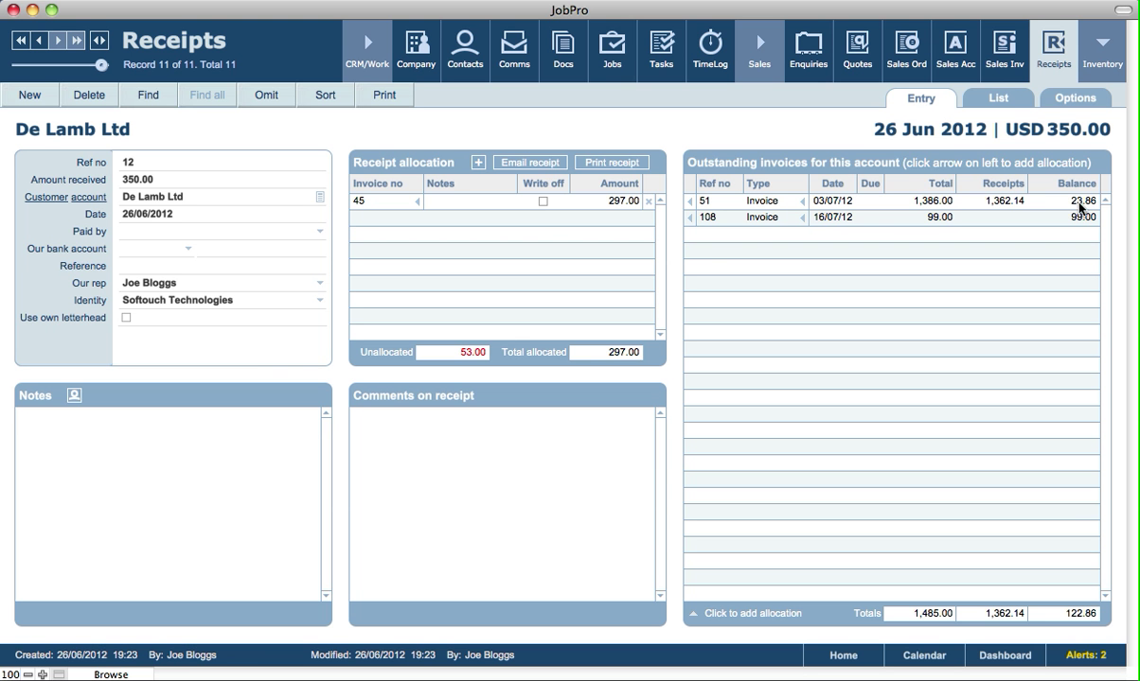
left_click(690, 202)
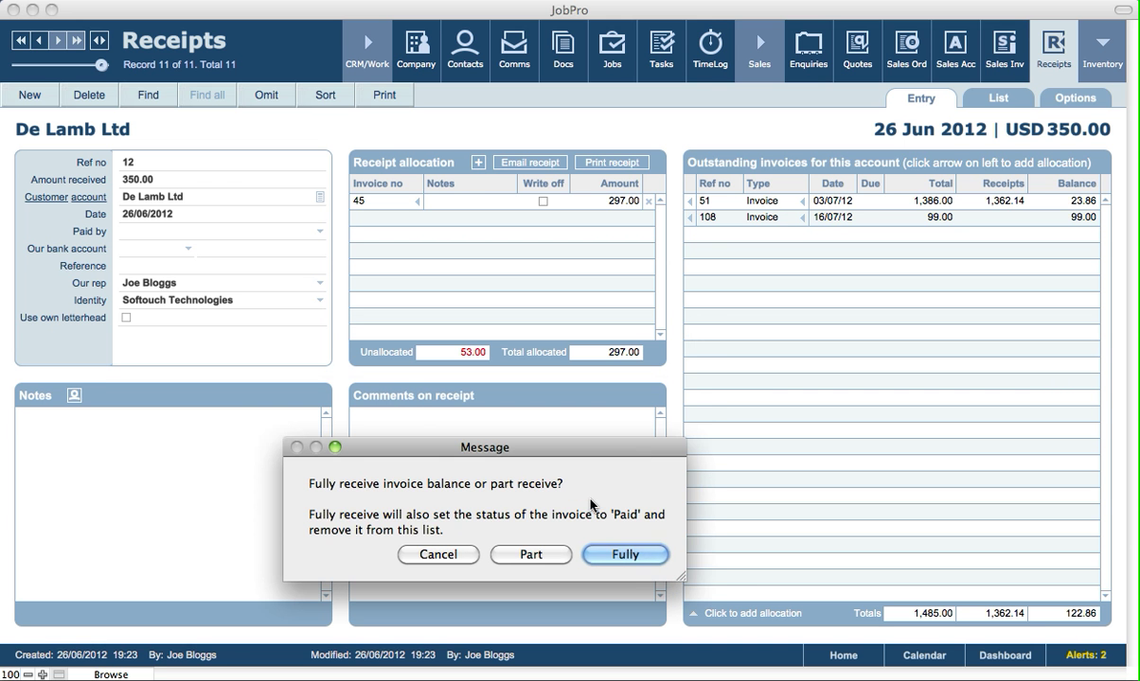
left_click(645, 565)
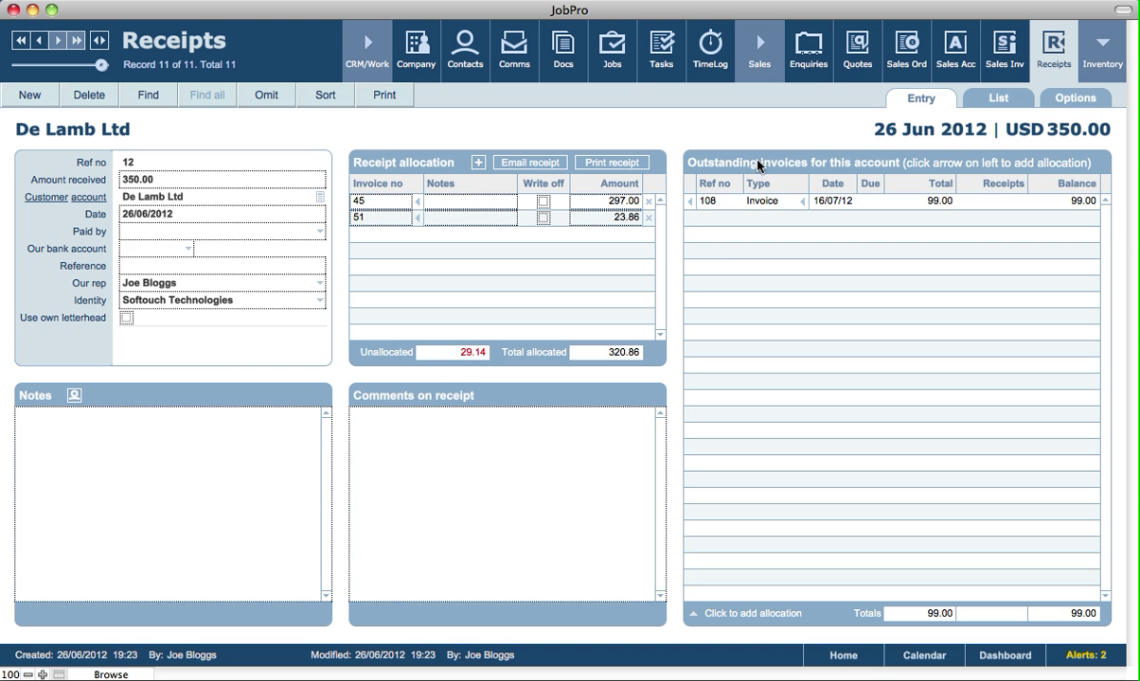
Part receive outstanding invoice 108 with an allocation amount of 29.14
left_click(689, 204)
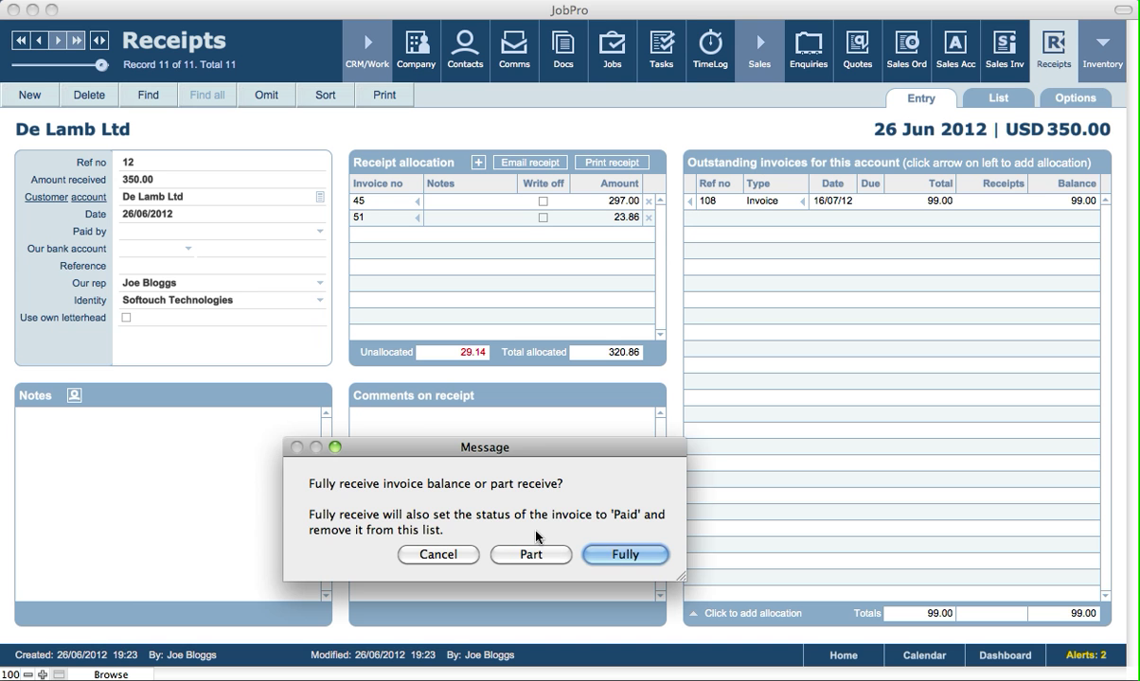
left_click(529, 555)
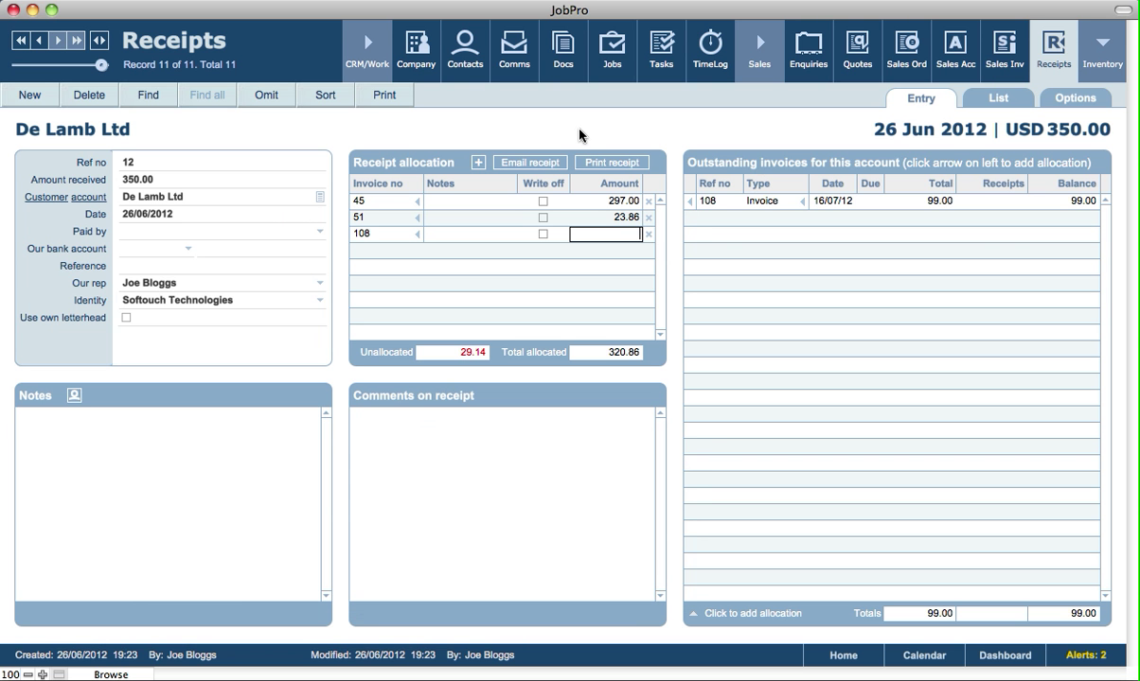
left_click(597, 234)
left_click(597, 234)
type("29.14")
left_click(611, 140)
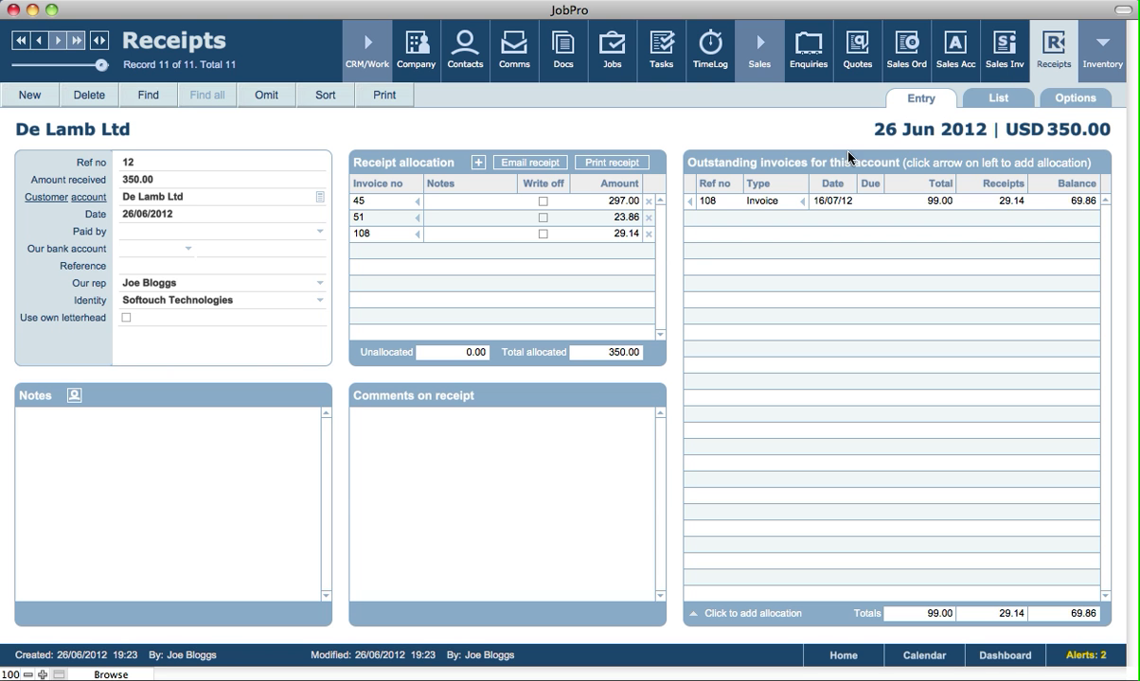
Set the receipt's payment method to Transfer and look through the bank account choices without picking one
left_click(145, 233)
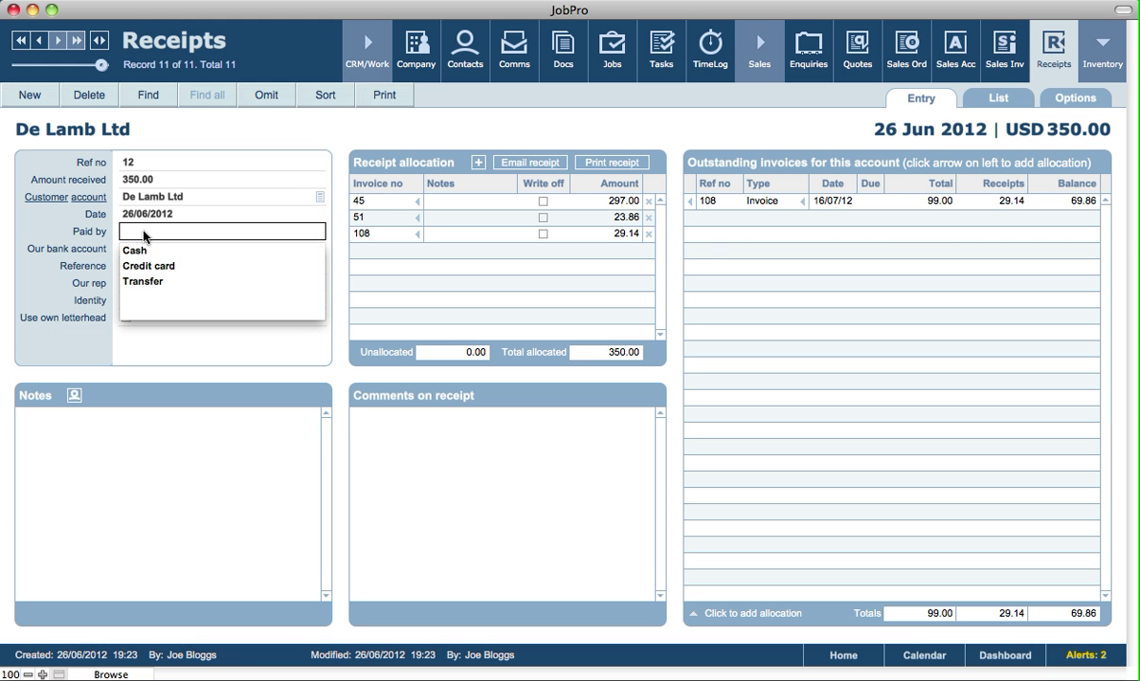
left_click(140, 282)
left_click(64, 227)
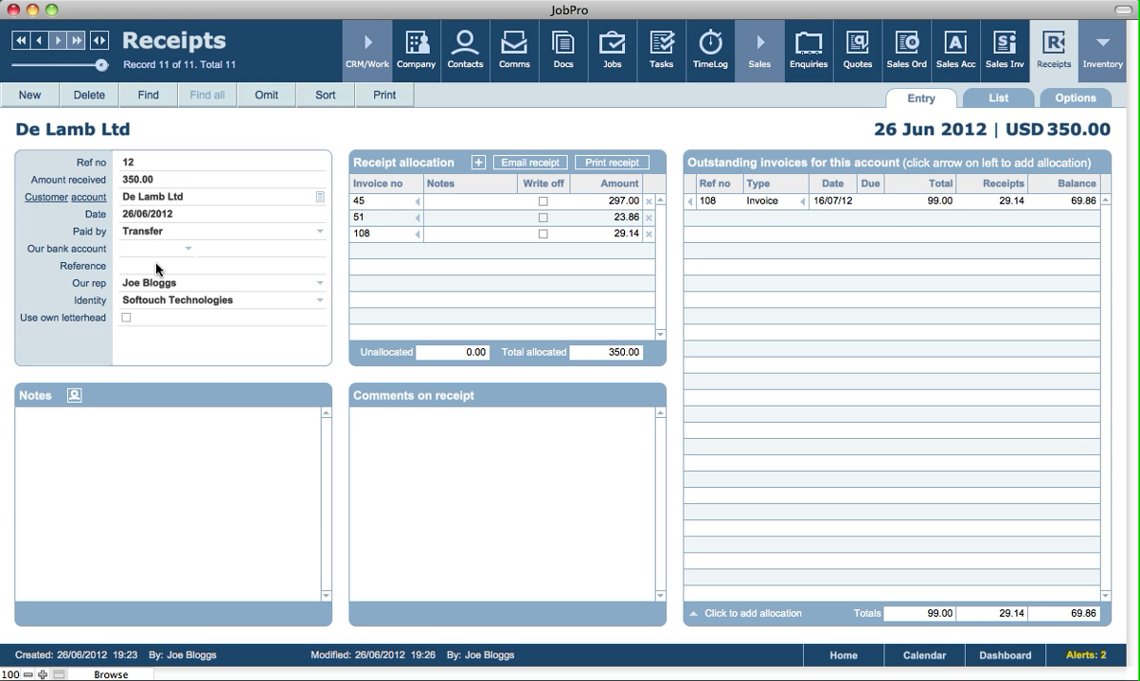
left_click(151, 248)
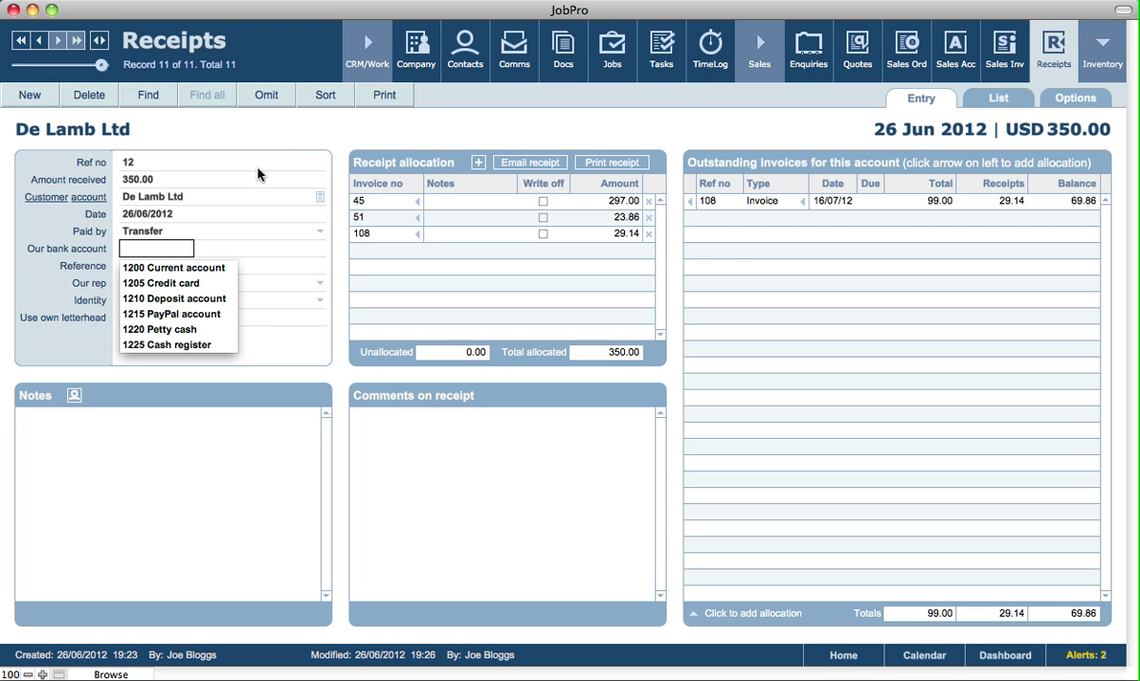
left_click(285, 140)
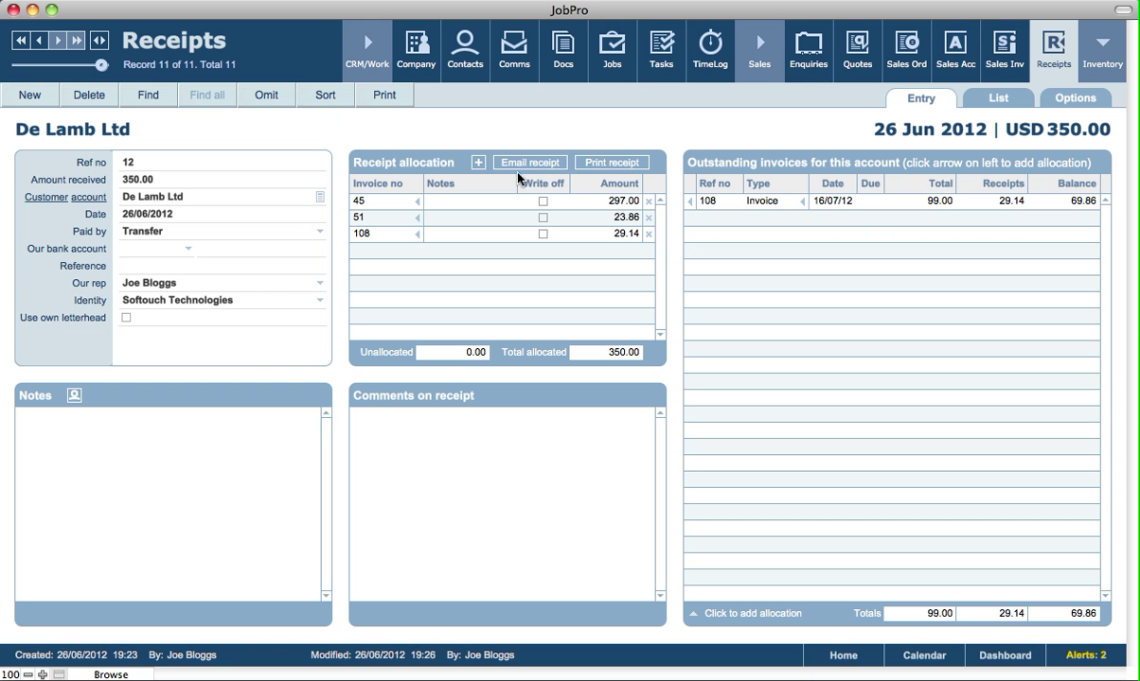
Preview the printed receipt and inspect the receipt's comments area
left_click(601, 168)
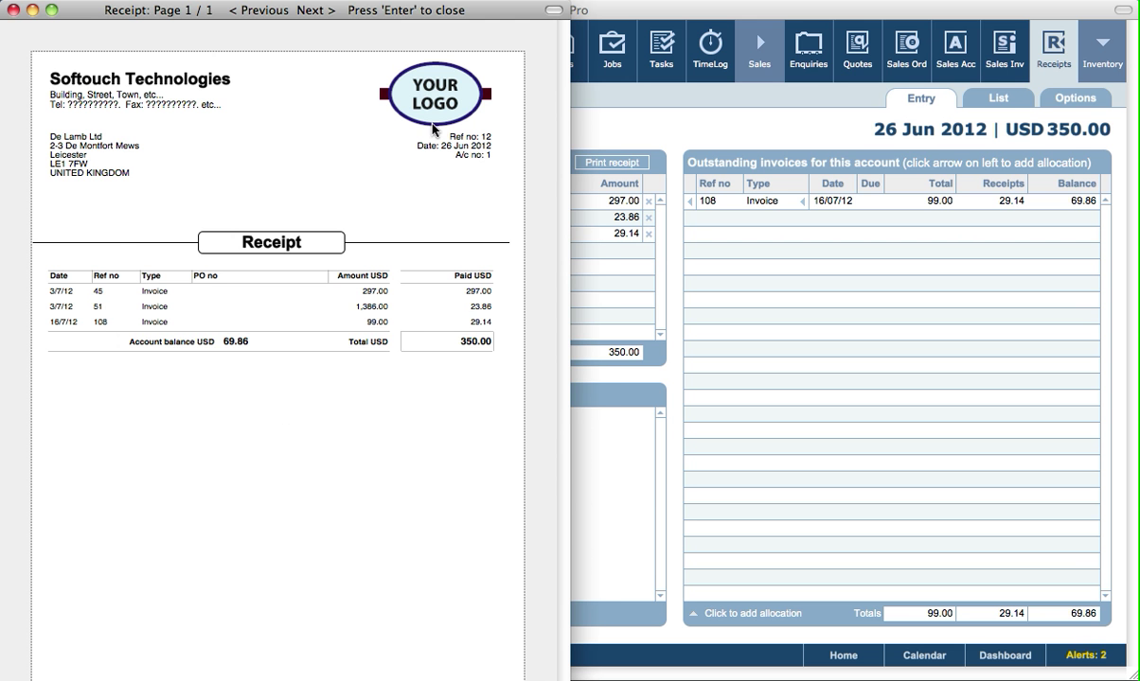
key("Return")
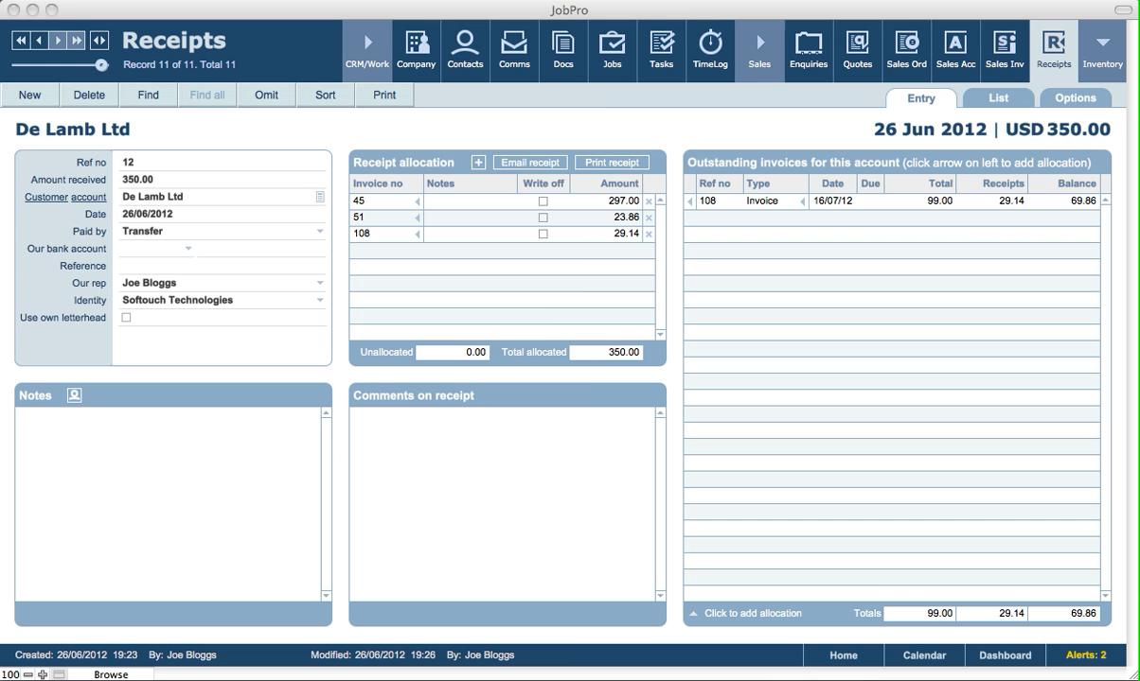
left_click(451, 437)
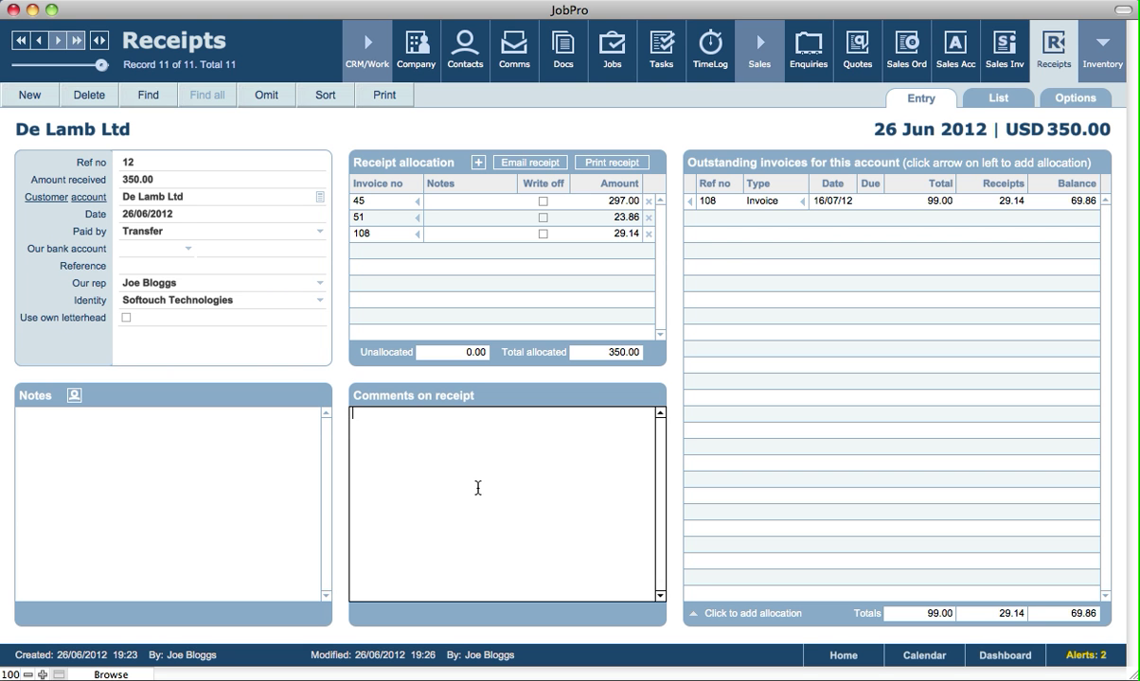
left_click(374, 367)
Open the Receipts setup and inspect the default comments for printed receipts
left_click(841, 657)
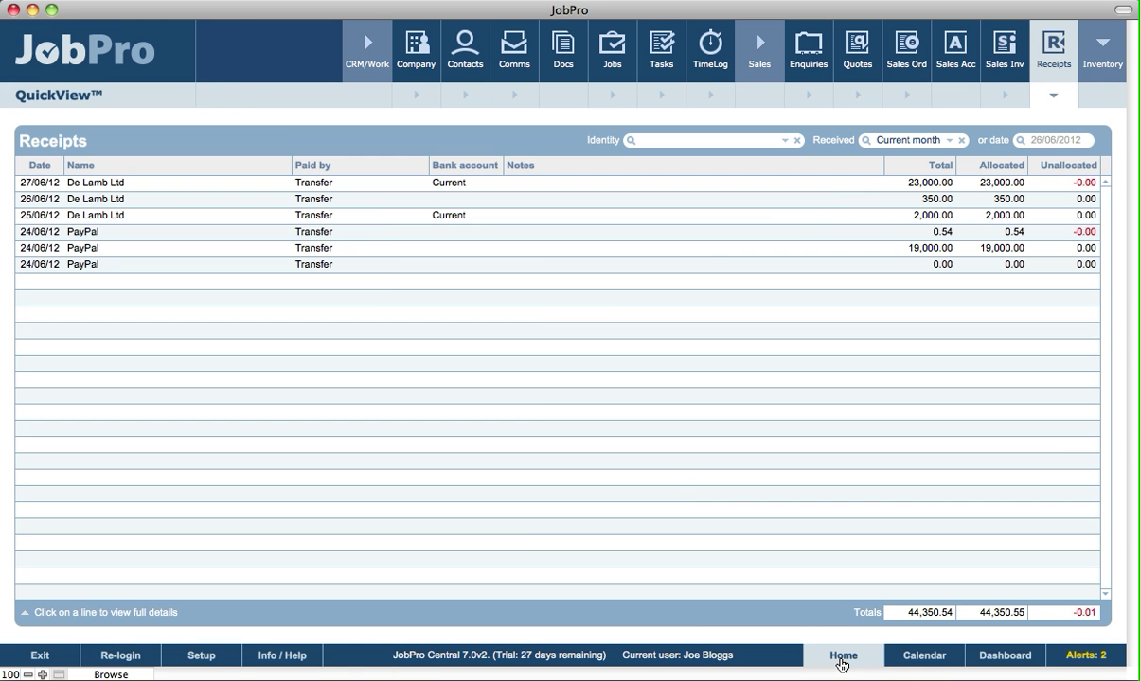
left_click(202, 654)
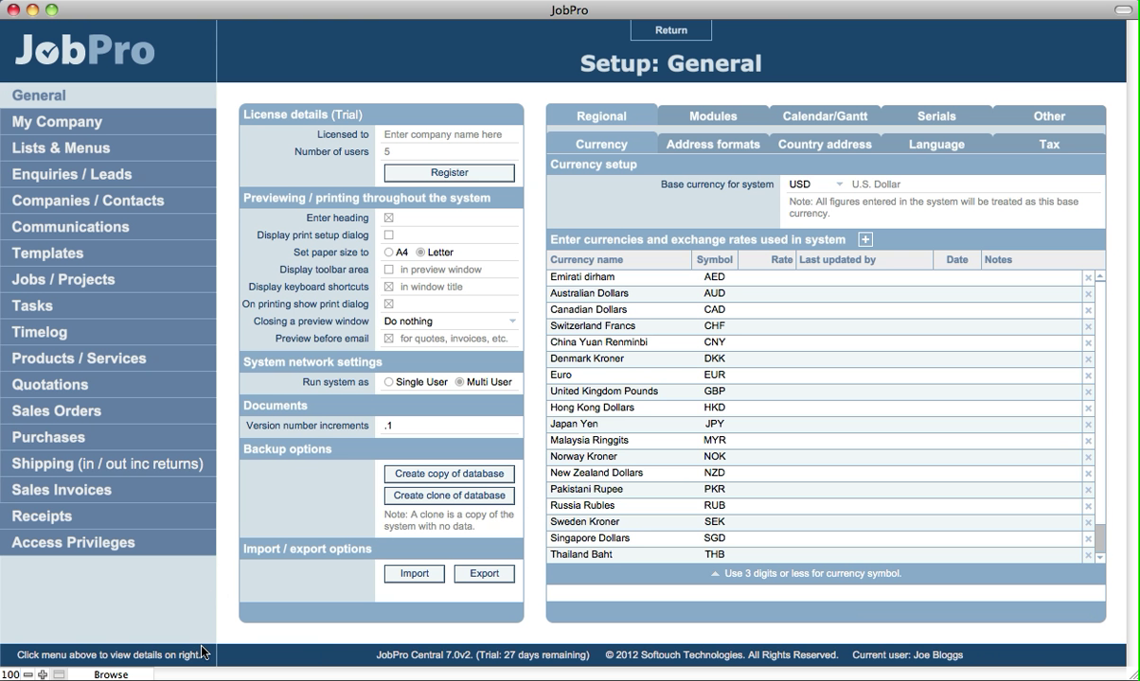
left_click(95, 516)
left_click(589, 173)
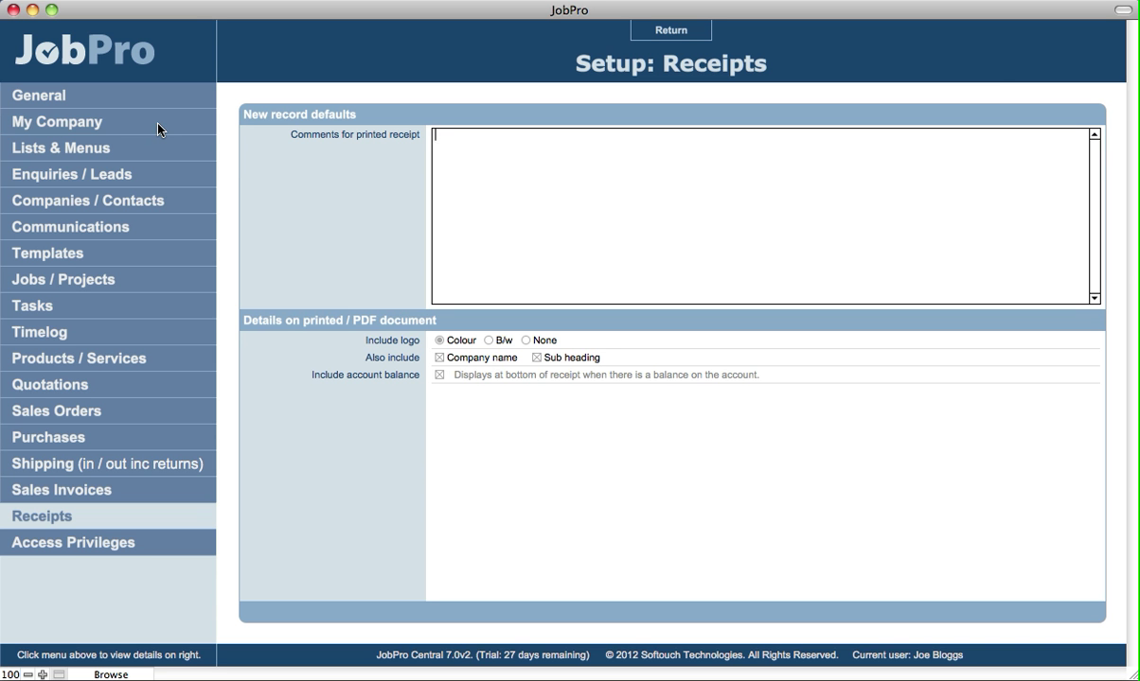
Inspect the option for including the account balance on receipts and return to the receipts overview
left_click(439, 375)
left_click(328, 428)
left_click(651, 31)
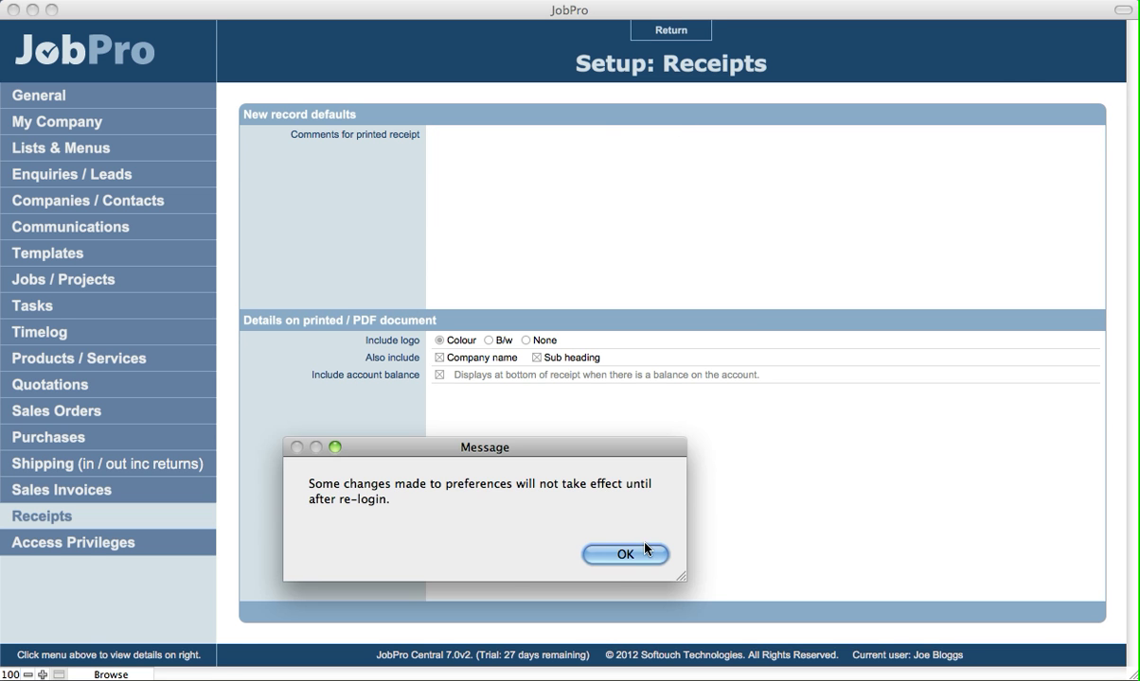
left_click(626, 556)
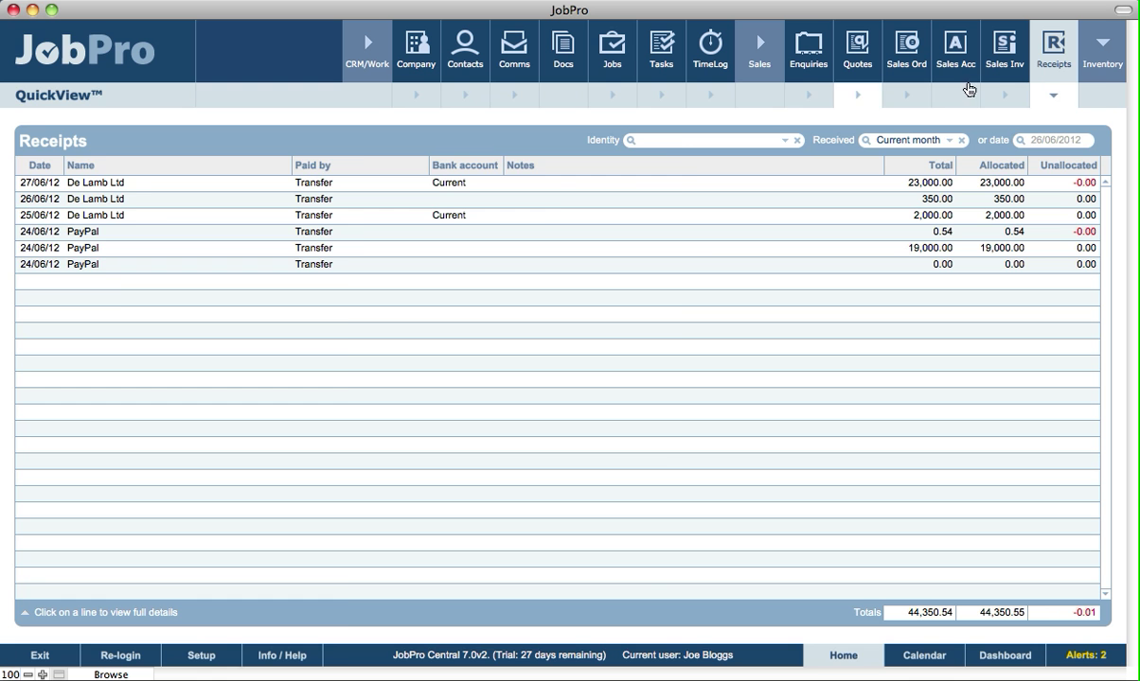
Review the receipts list, the receipt options and the language choices for printing a receipt, and return to the receipt entry
left_click(1062, 72)
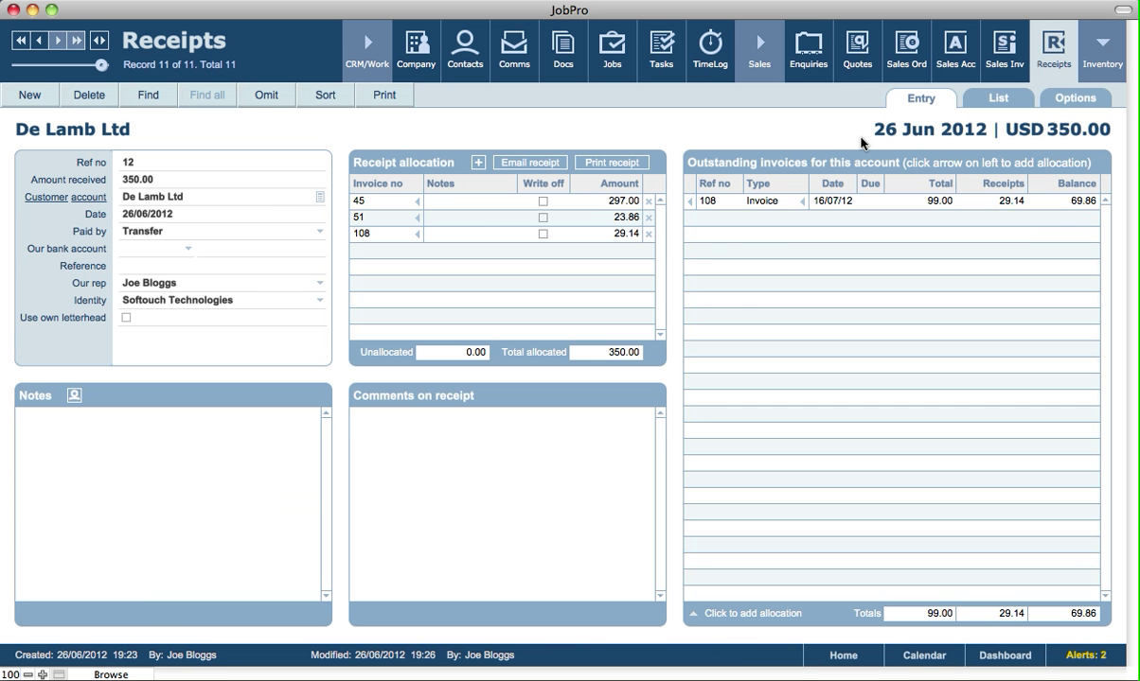
left_click(996, 100)
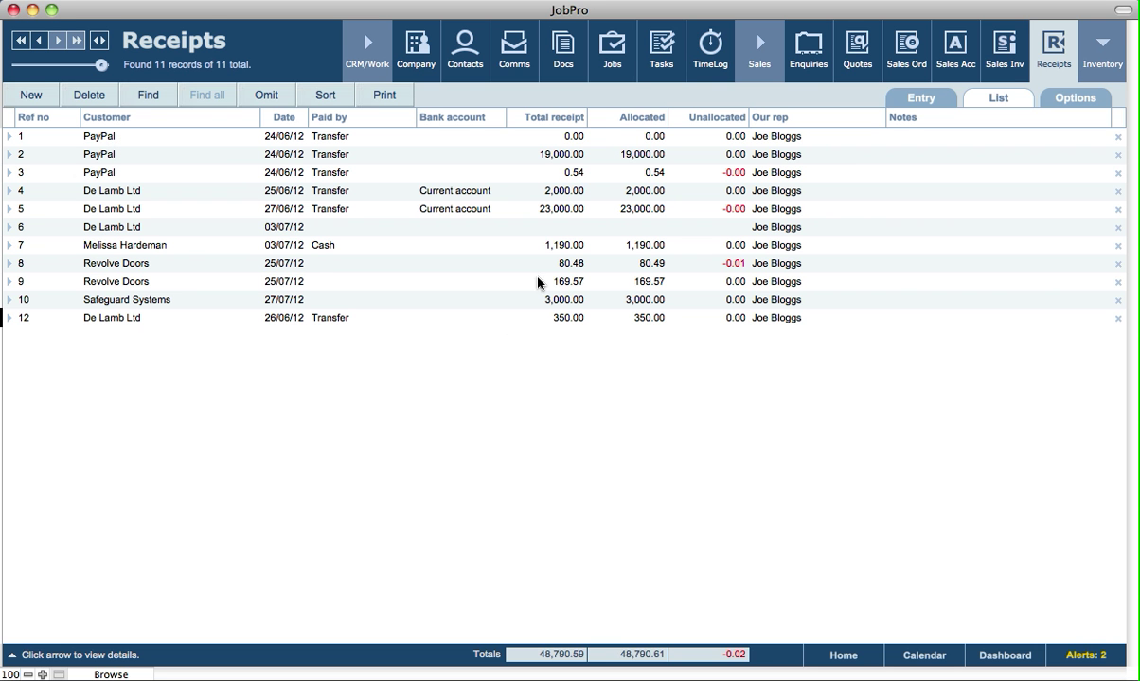
left_click(1073, 97)
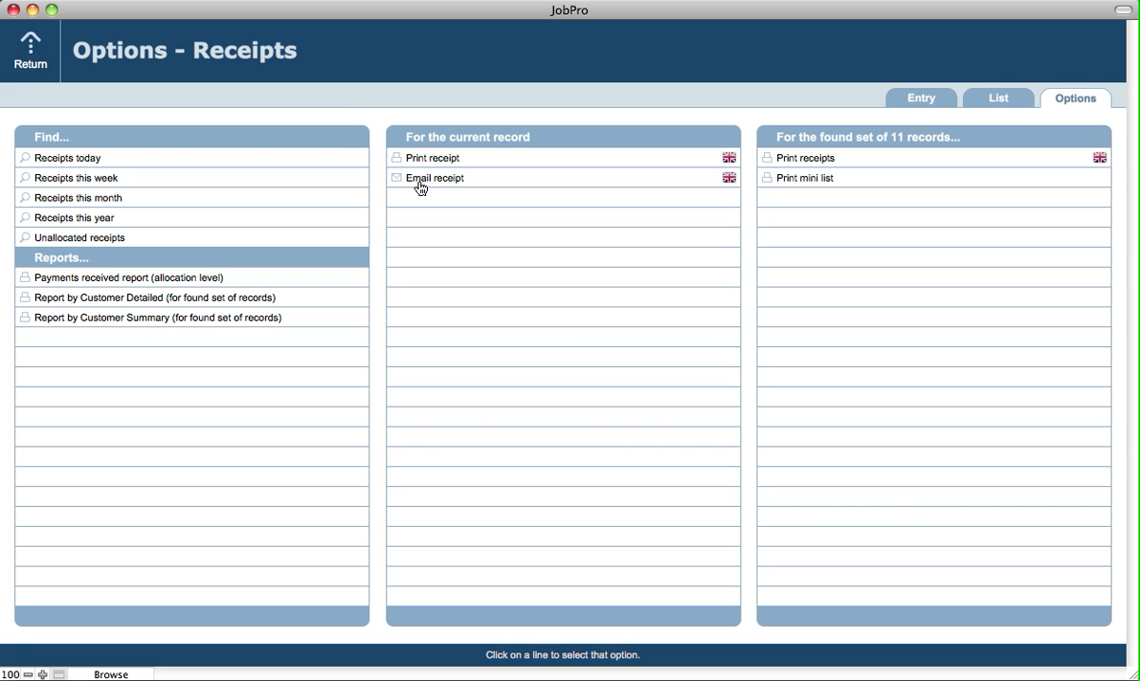
left_click(729, 159)
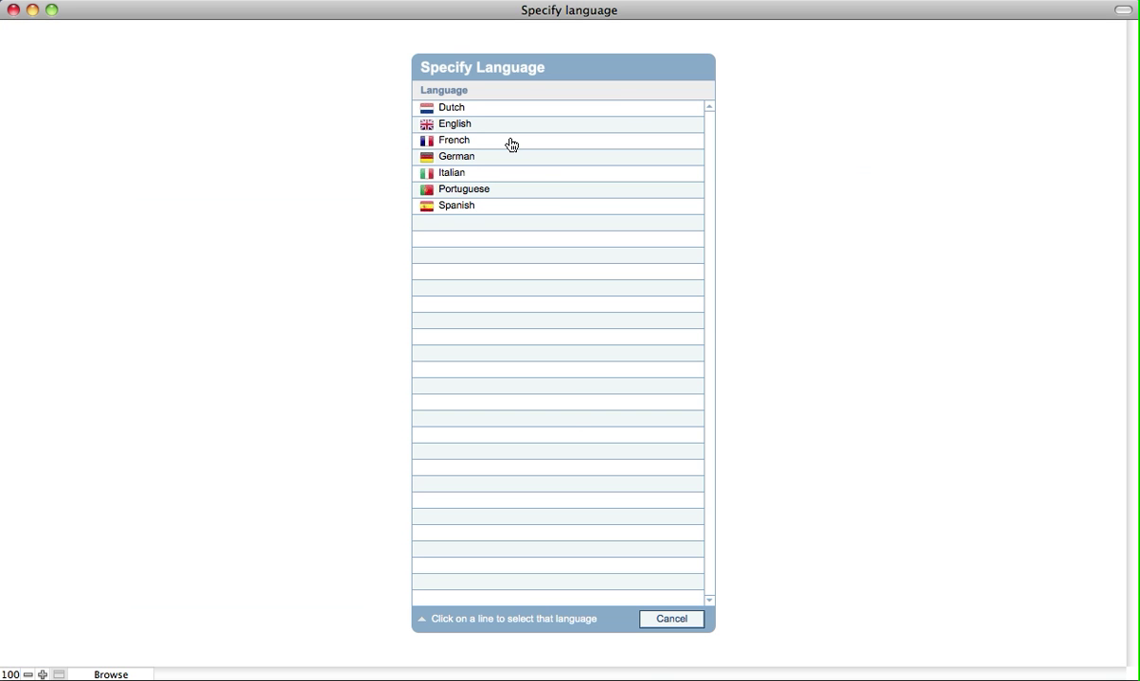
left_click(670, 619)
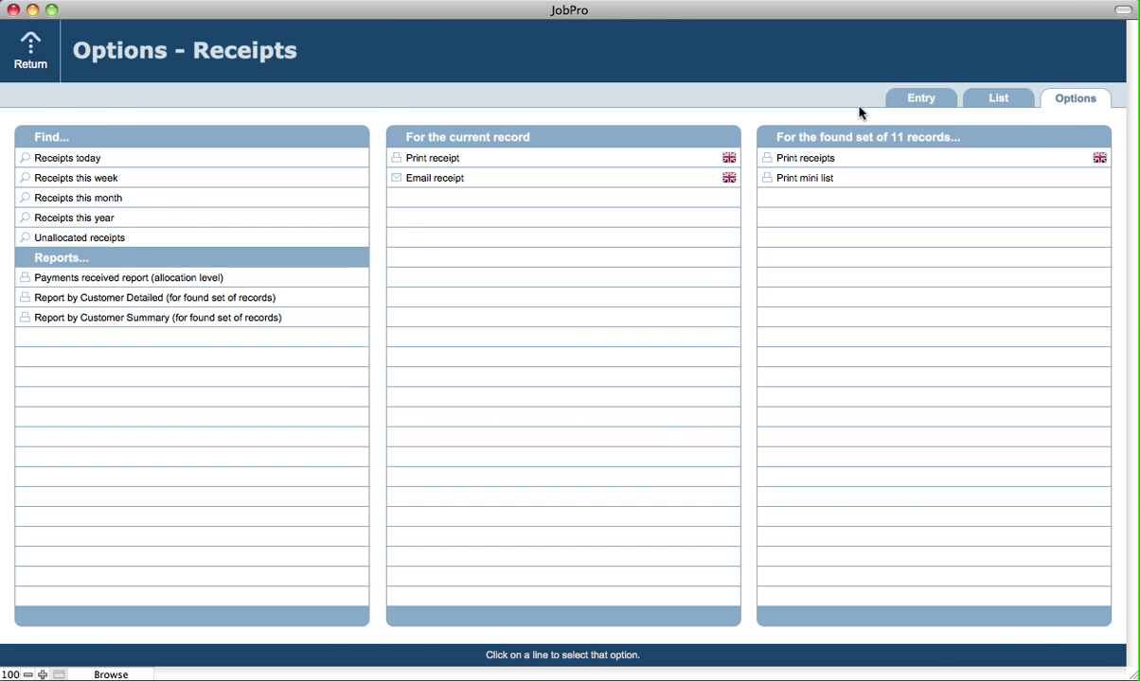
left_click(921, 98)
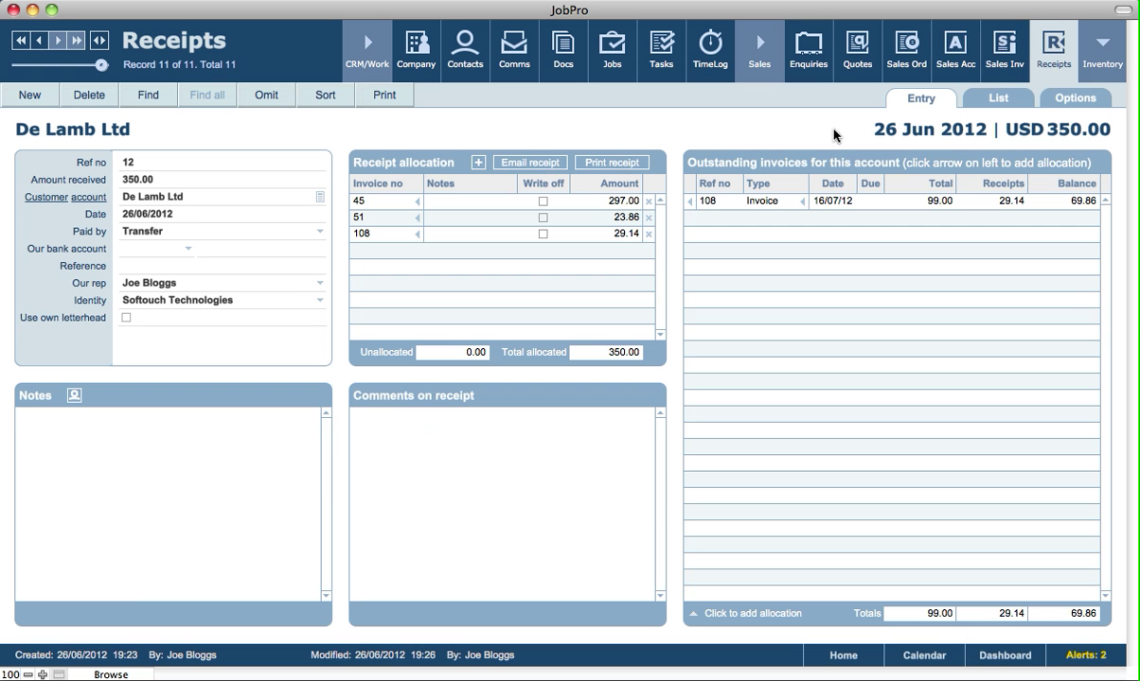
Create a new sales invoice for the customer Airways Ltd
left_click(1006, 60)
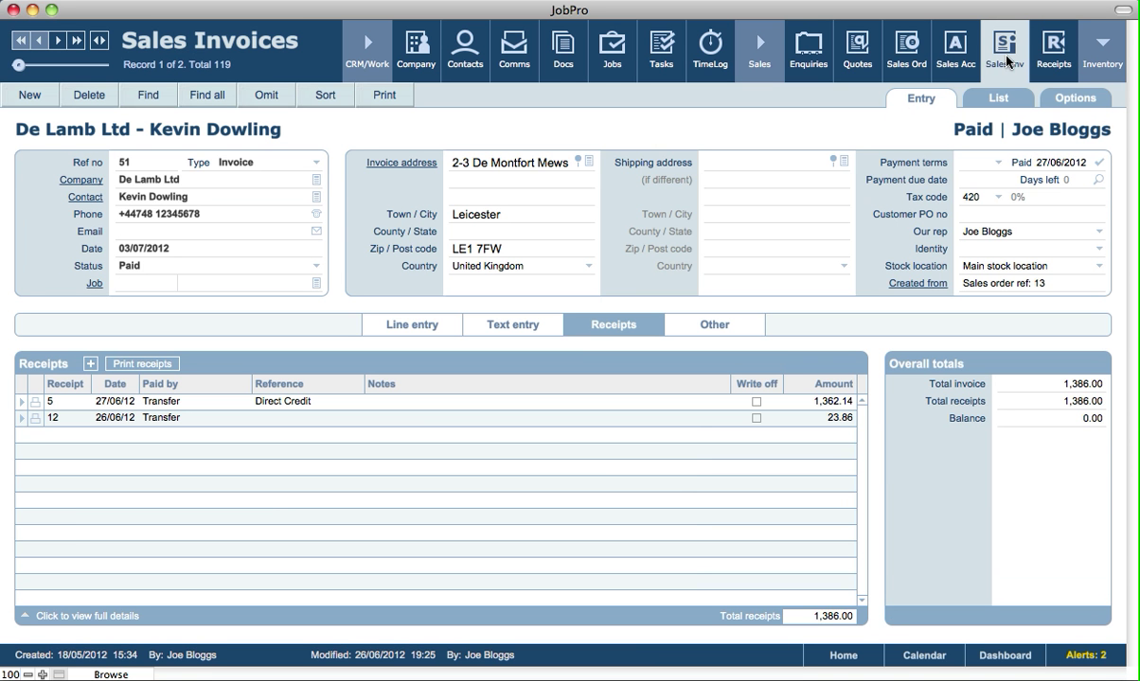
left_click(405, 324)
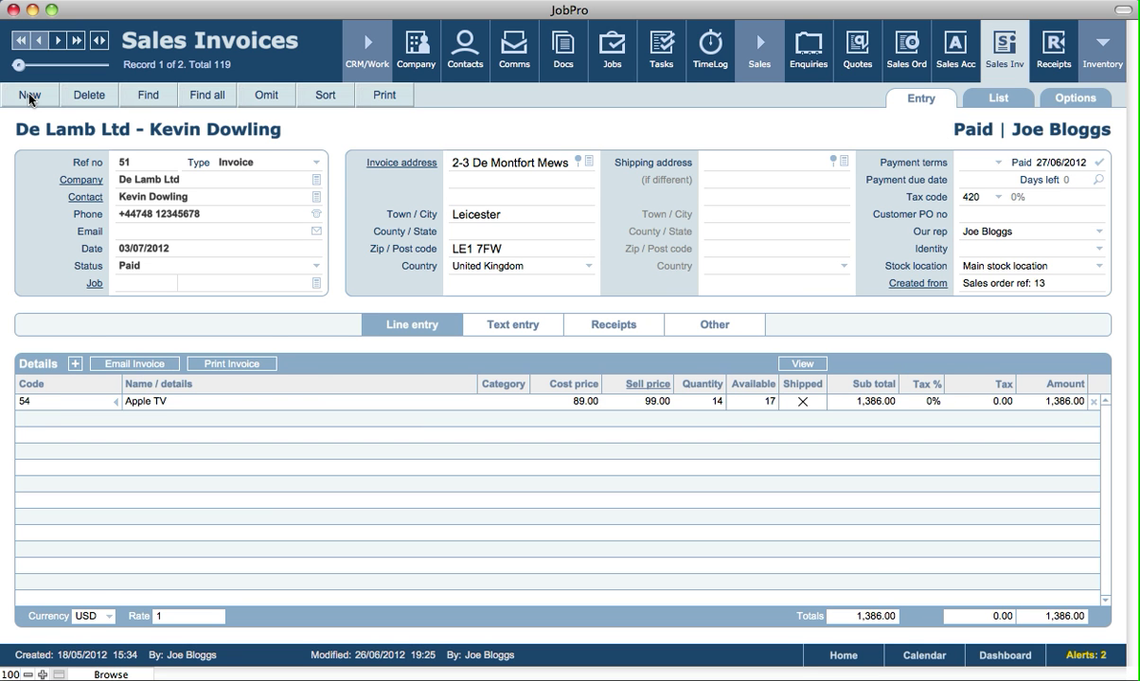
left_click(30, 98)
left_click(316, 179)
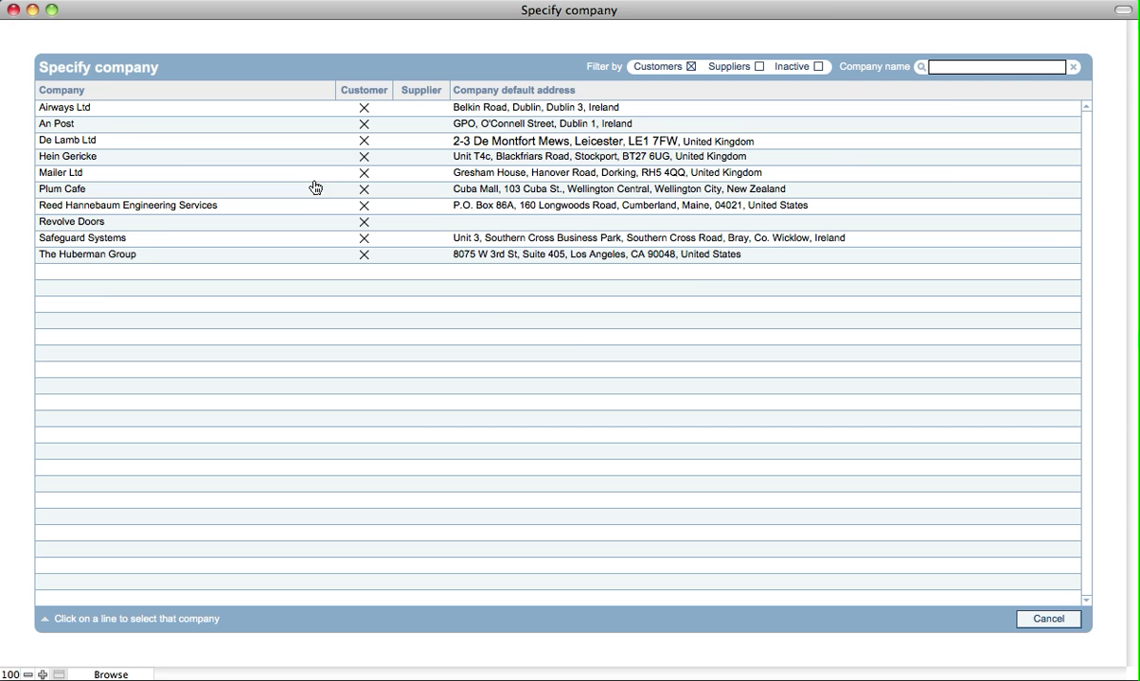
left_click(85, 108)
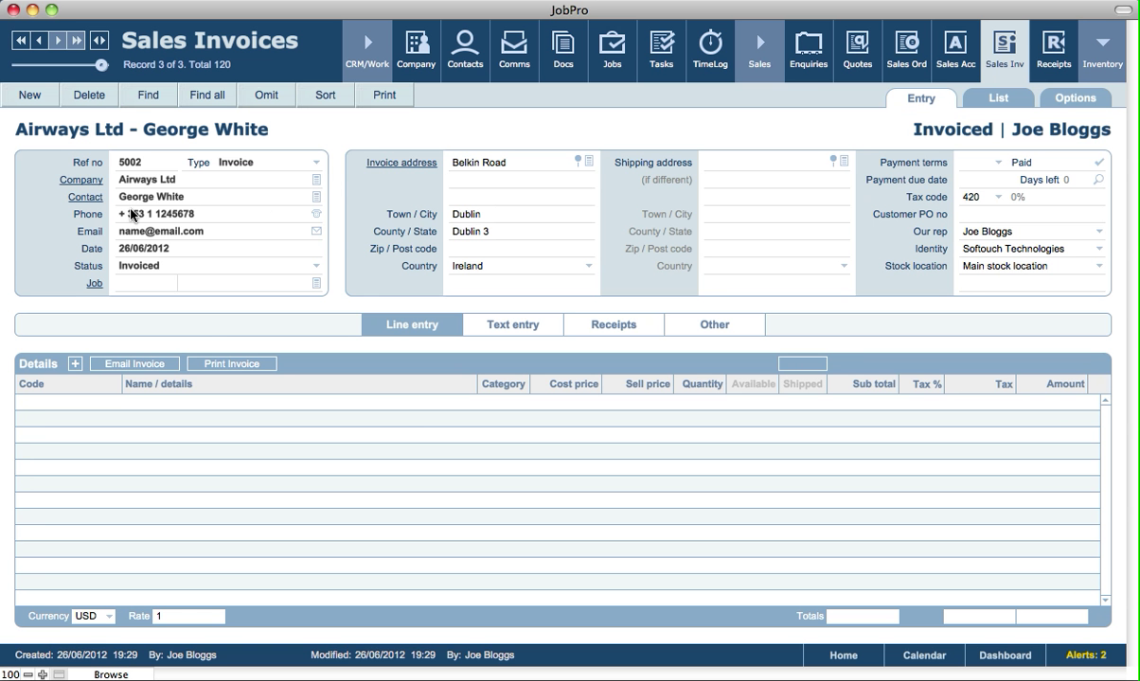
Add the 2.7k Resistor to the invoice with a sell price of 14 and a quantity of 14
left_click(72, 368)
left_click(75, 403)
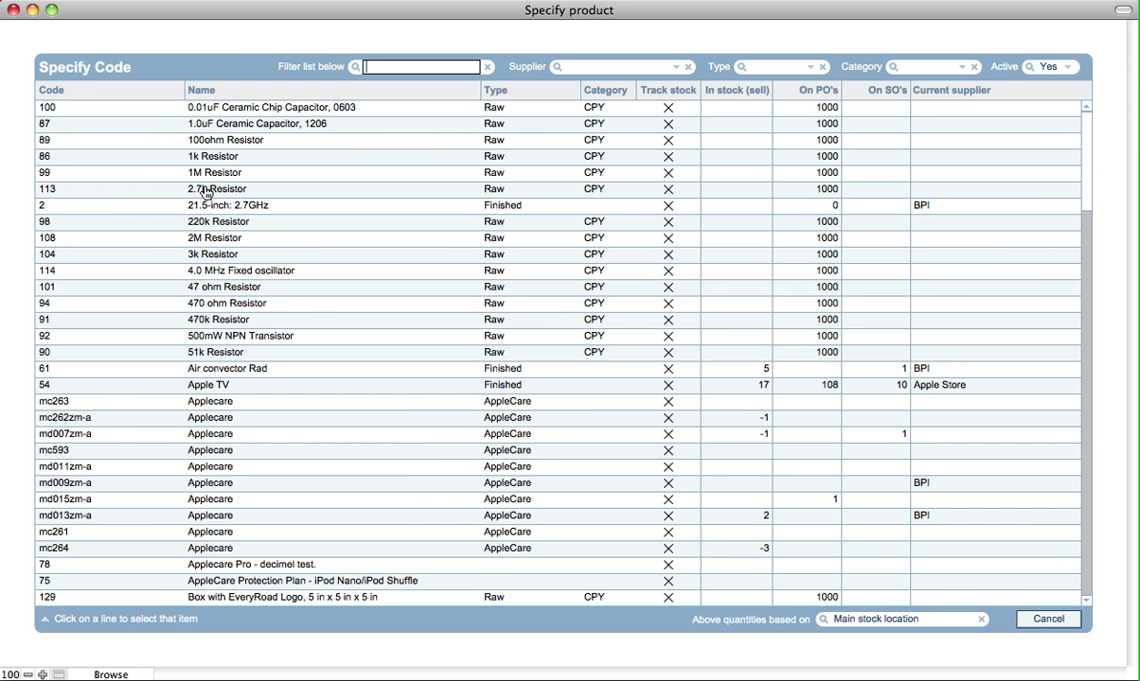
left_click(208, 192)
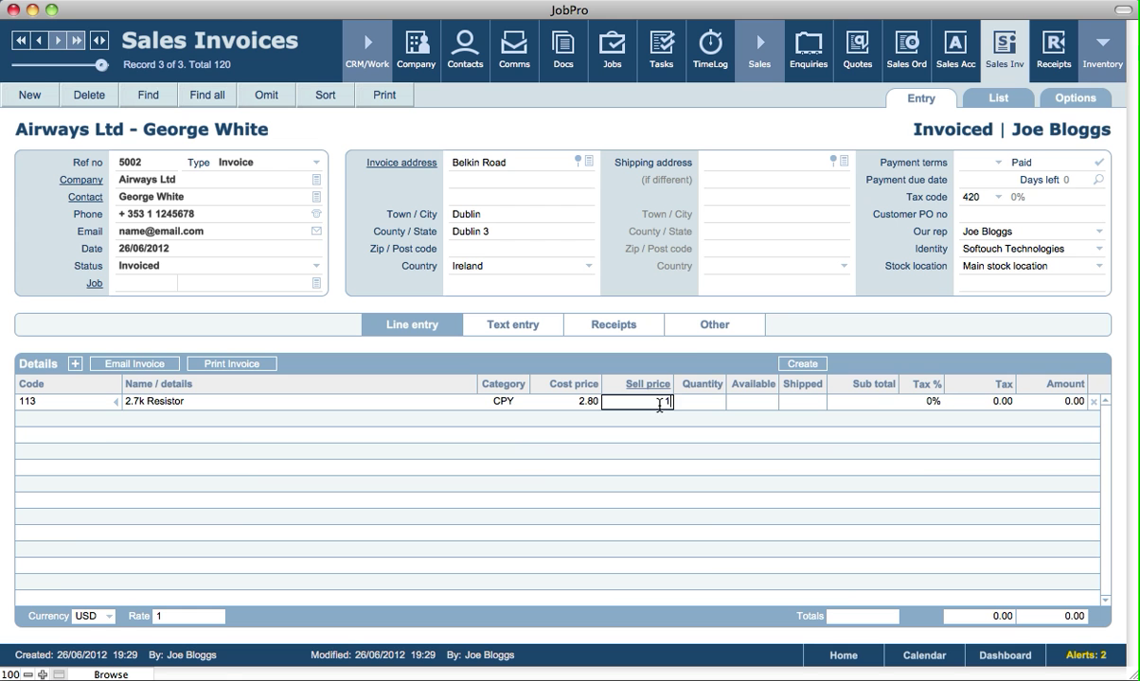
type("14")
left_click(704, 402)
type("14")
left_click(690, 355)
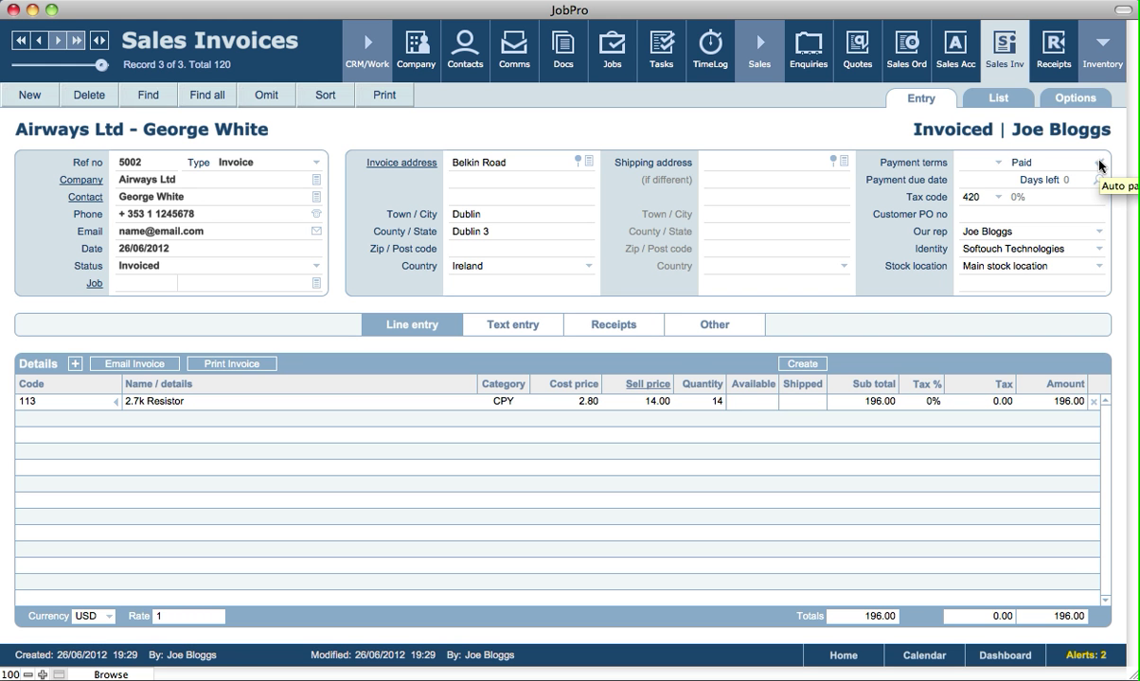
Auto pay the Airways Ltd invoice so that a receipt is created and its status is set to Paid
left_click(614, 329)
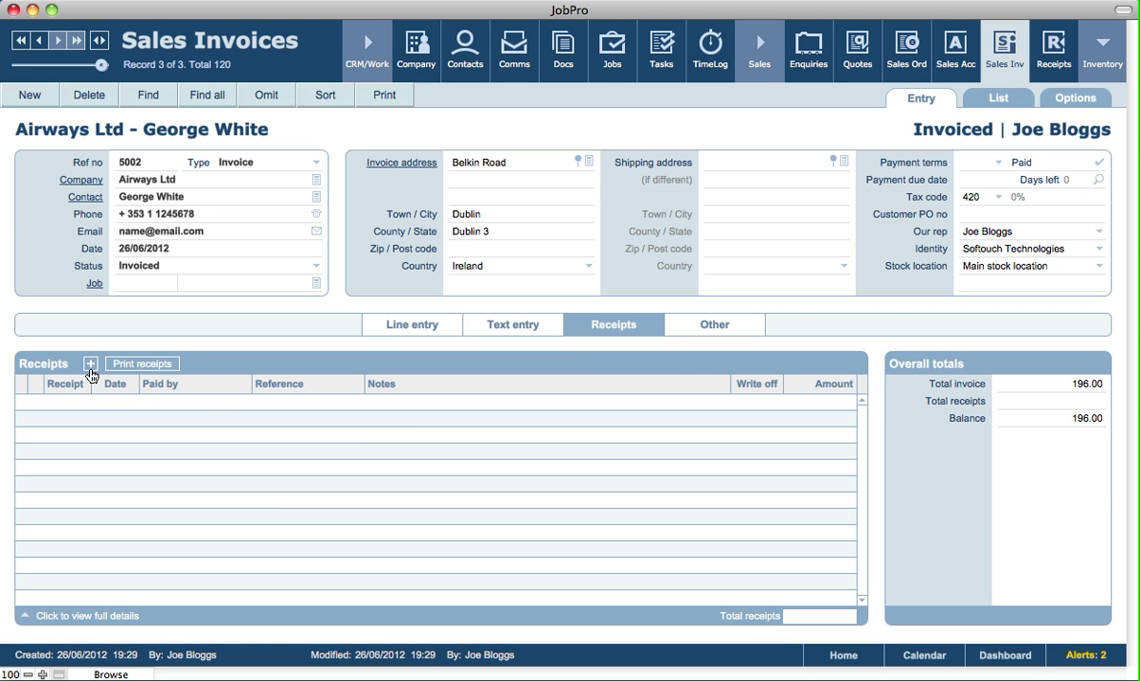
left_click(90, 368)
left_click(1035, 159)
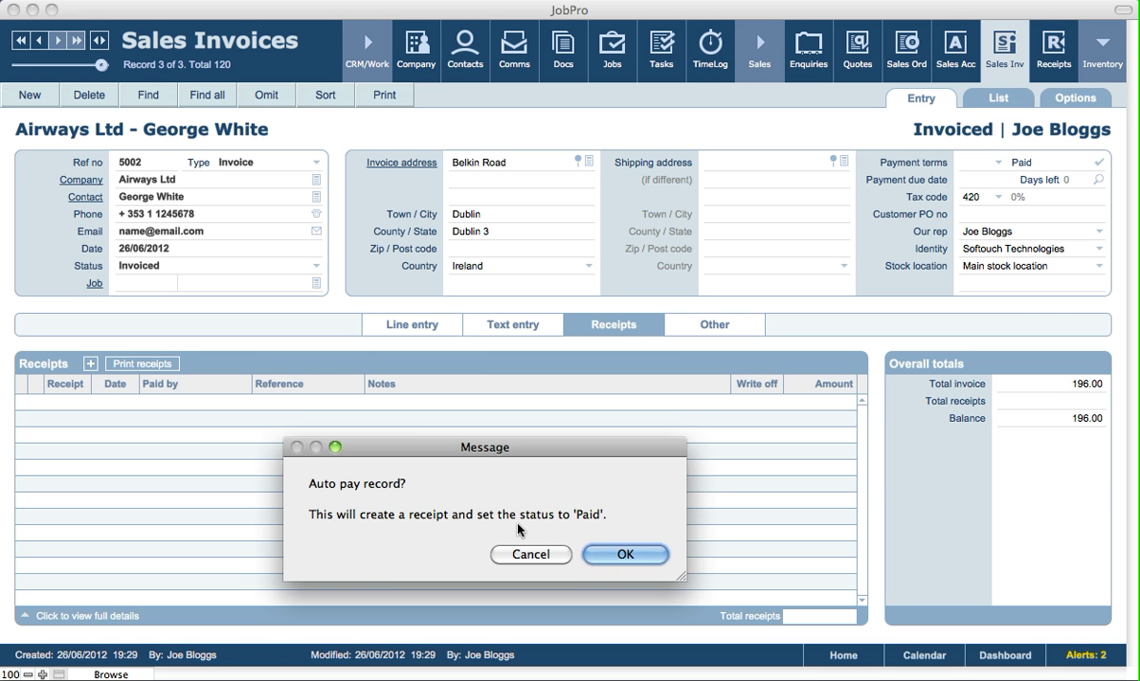
left_click(620, 555)
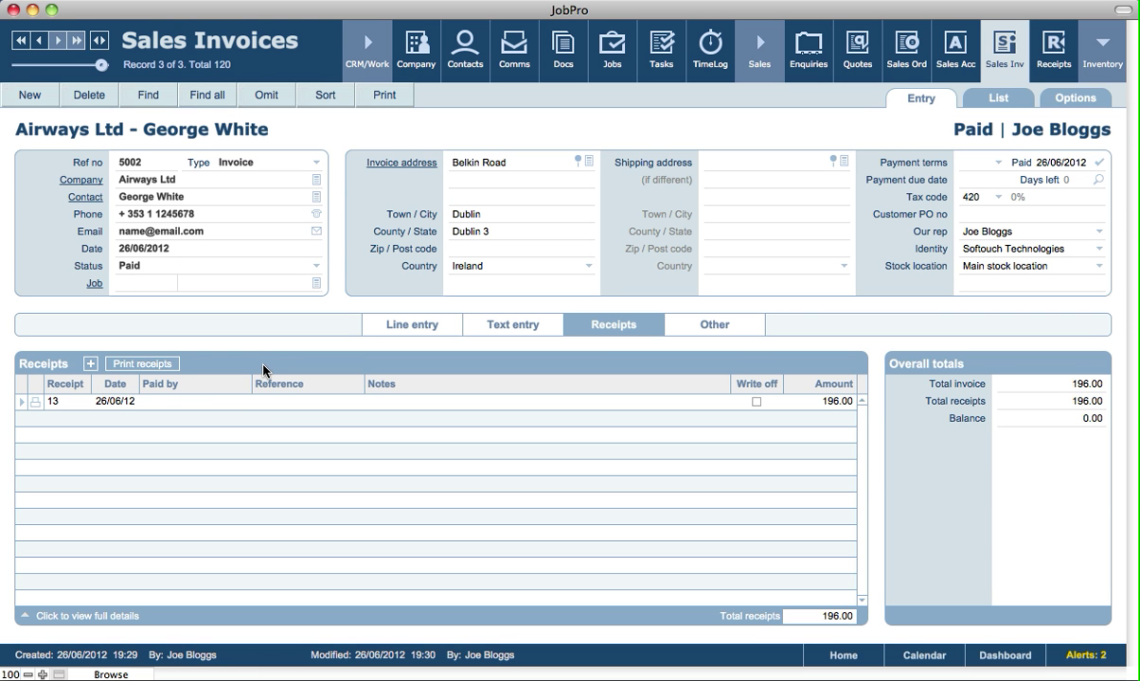
Preview the printed receipts summary for the Airways Ltd invoice and the individual receipt, closing each preview
left_click(142, 367)
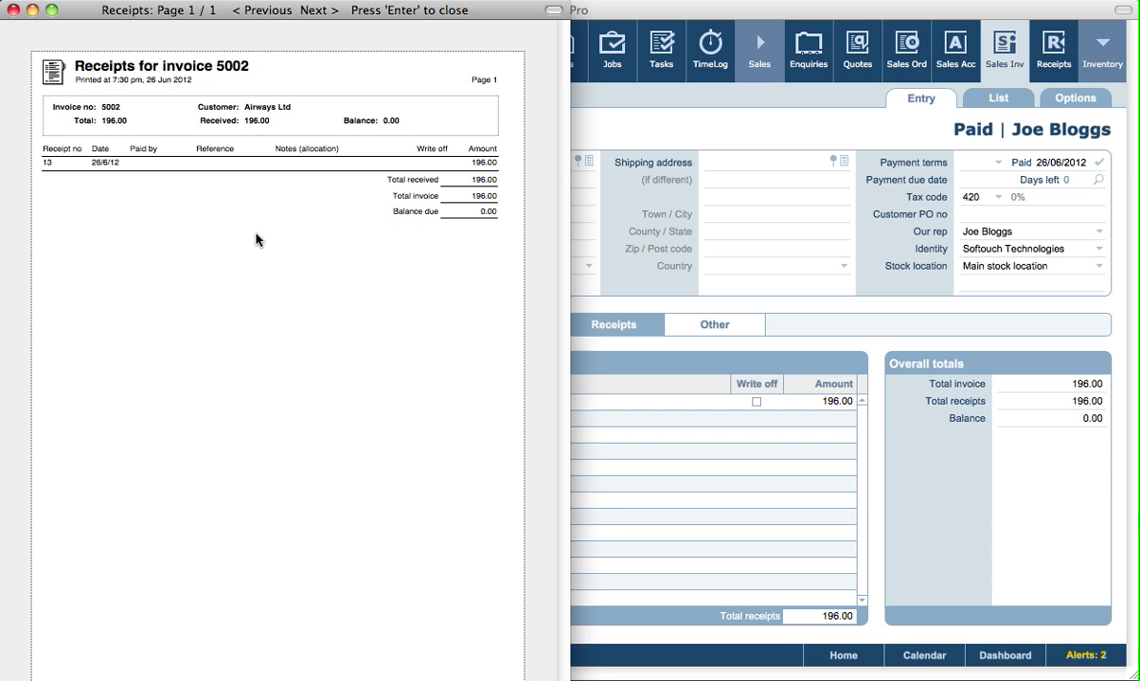
key("Return")
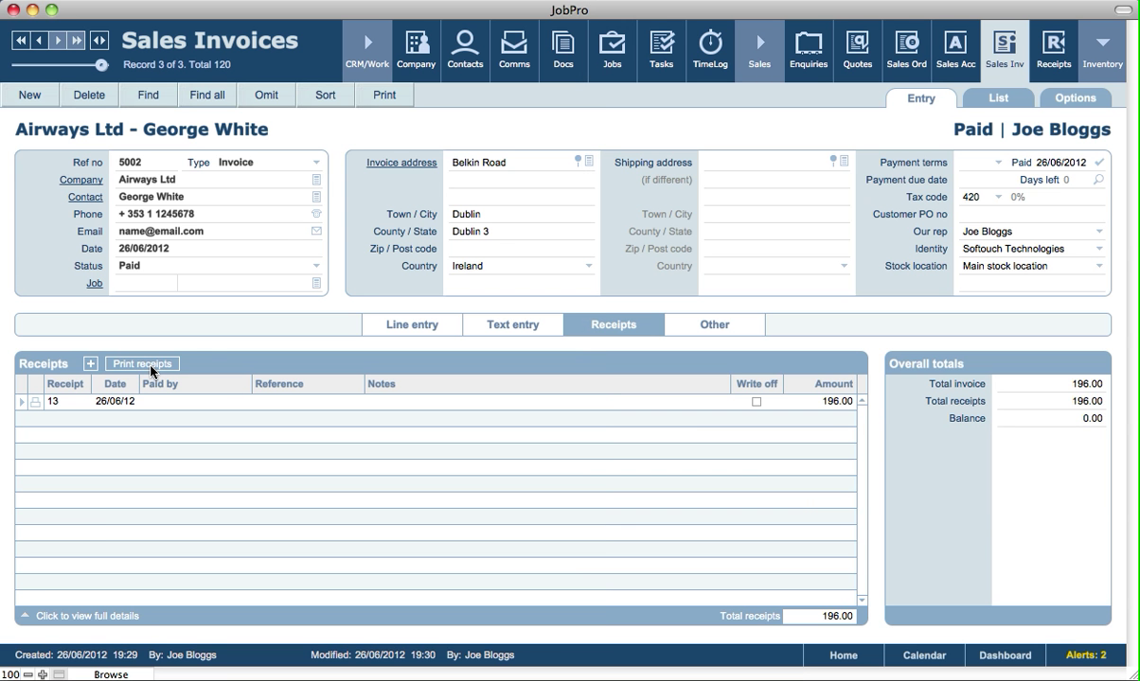
left_click(35, 405)
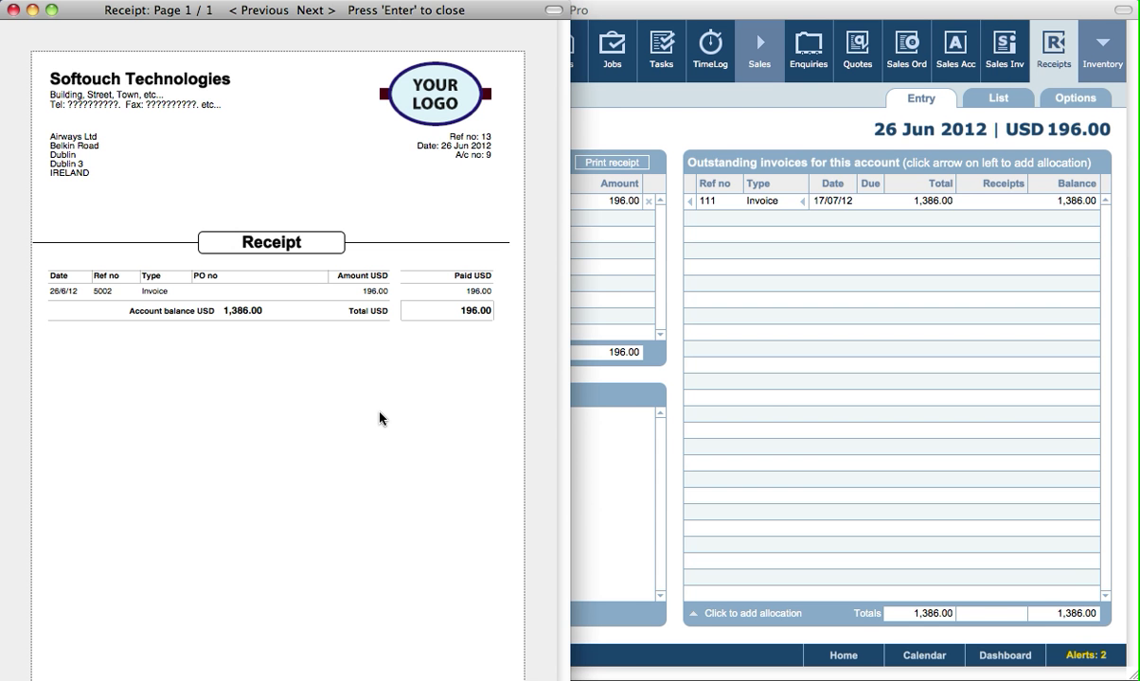
key("Return")
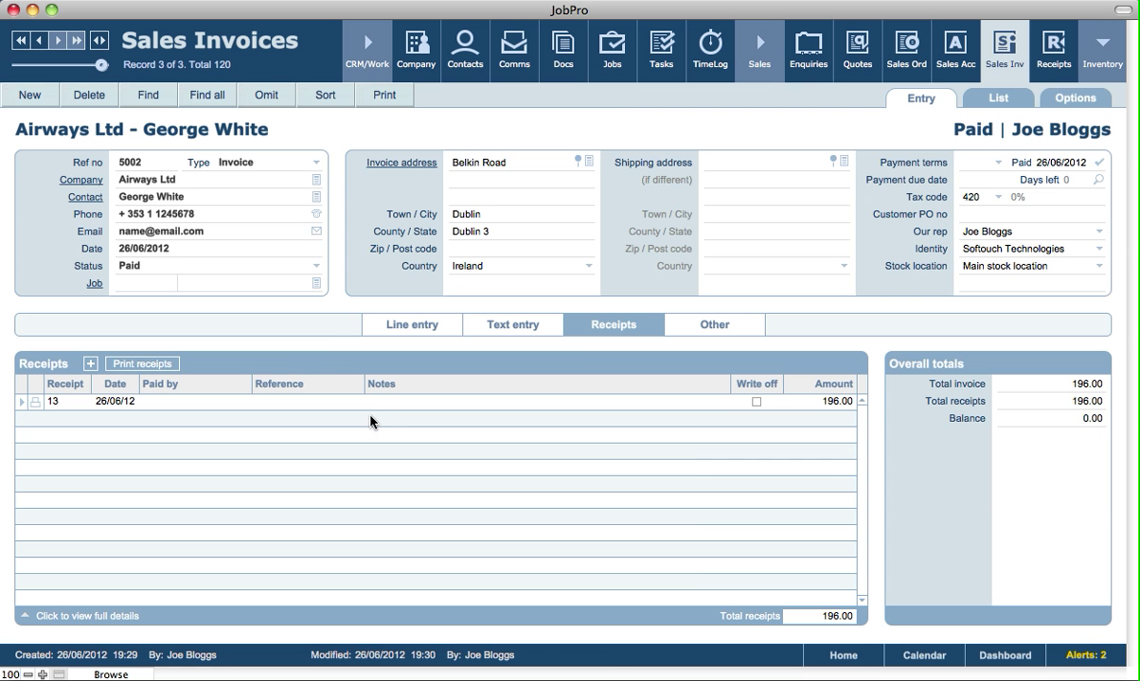
View the full details of the Airways Ltd invoice's receipt and return to the sales invoice
left_click(21, 404)
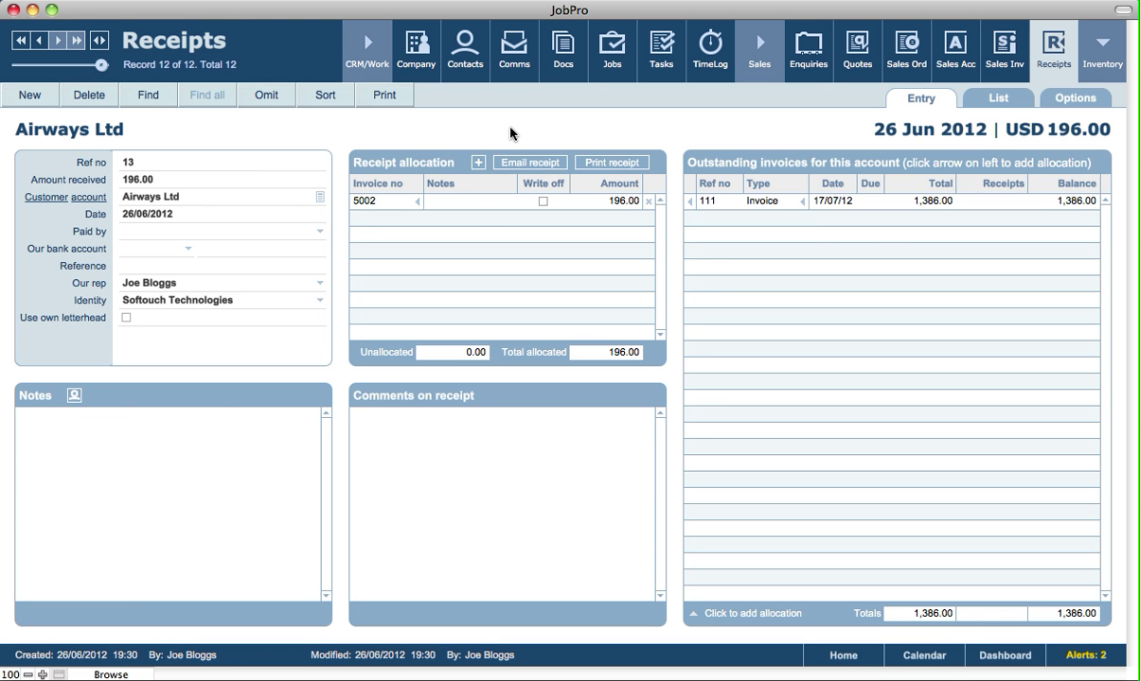
left_click(1016, 68)
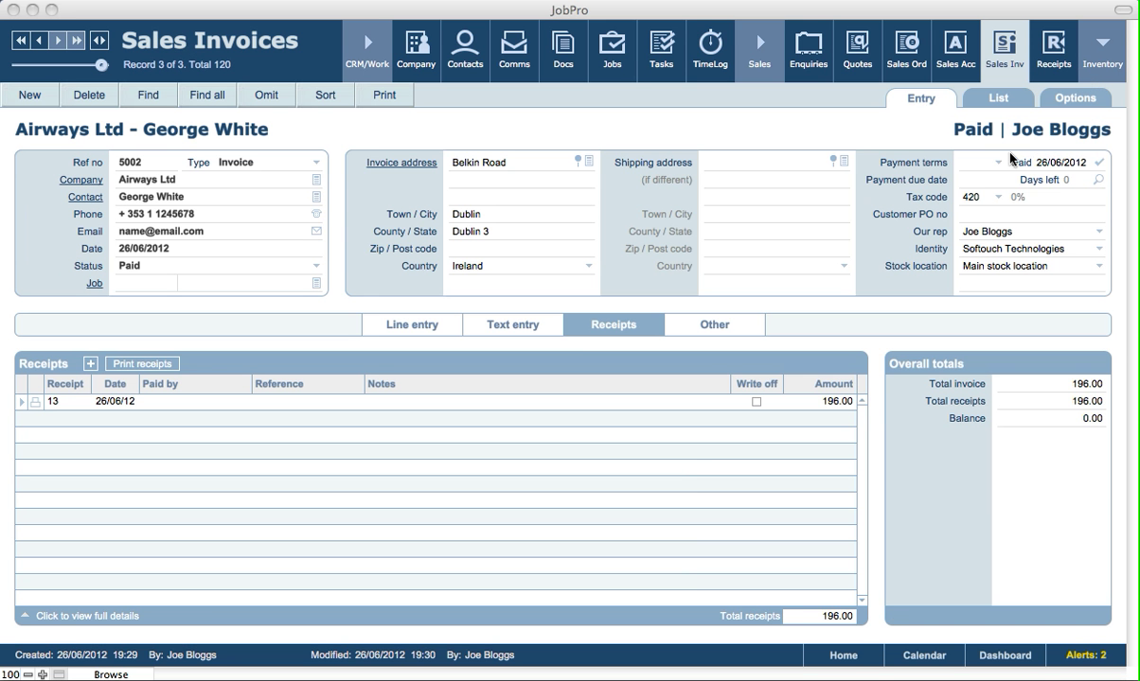
left_click(923, 128)
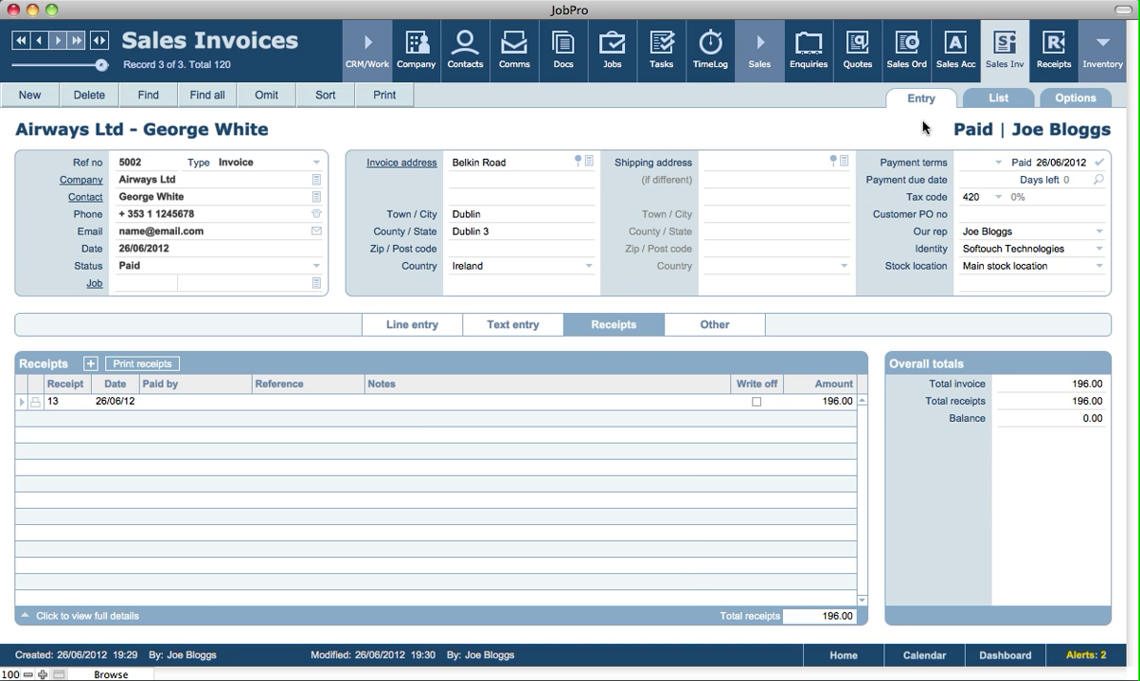
Examine the invoices, receipts and receipt allocations in the De Lamb Ltd sales account
left_click(954, 70)
left_click(961, 70)
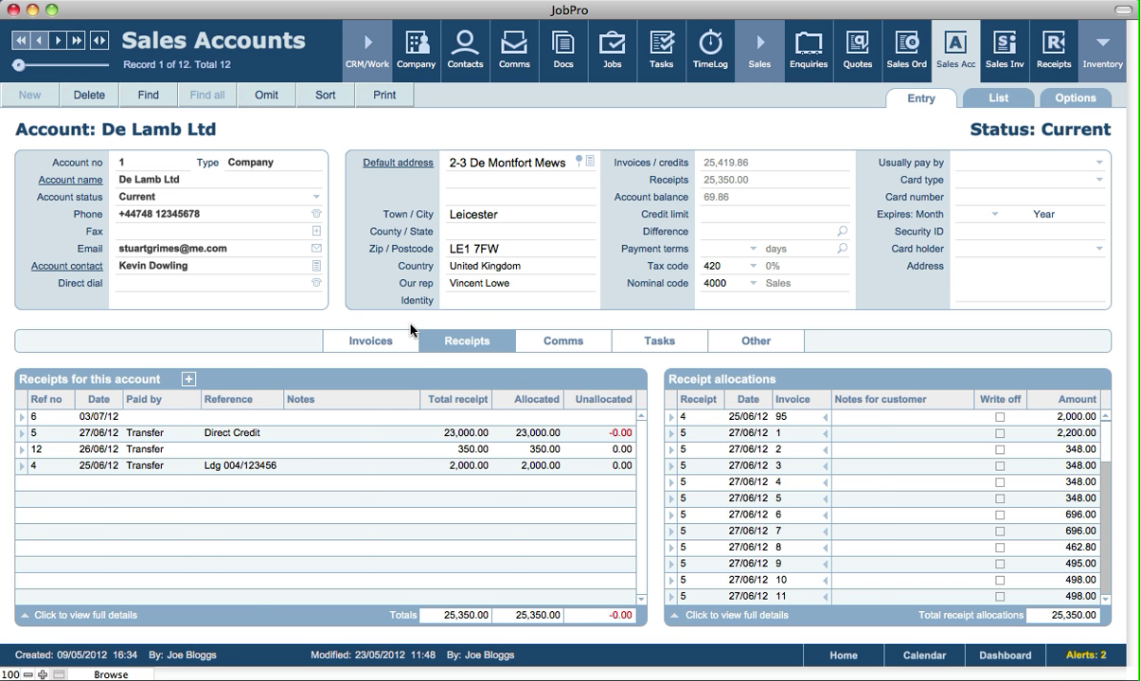
left_click(371, 343)
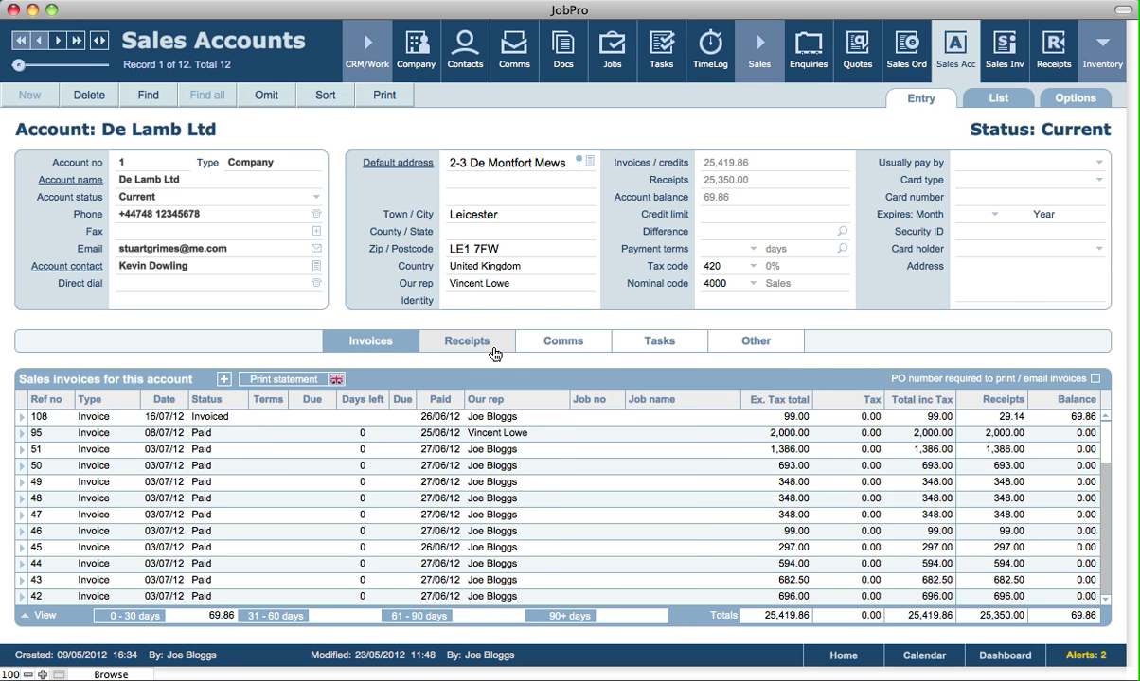
left_click(467, 342)
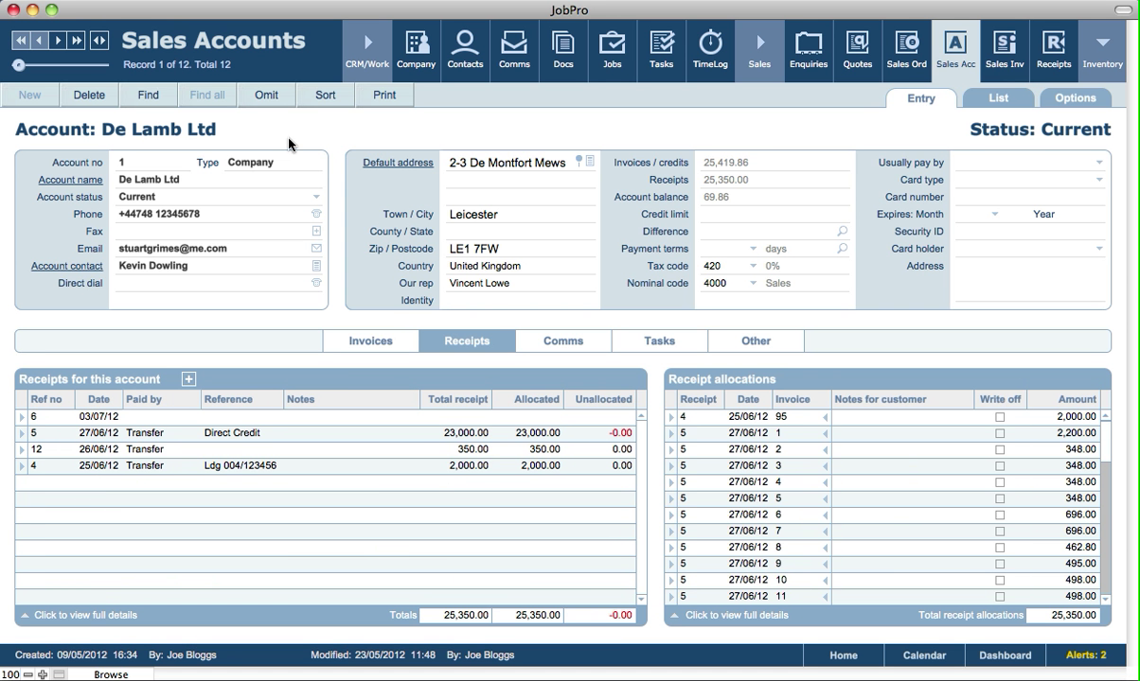